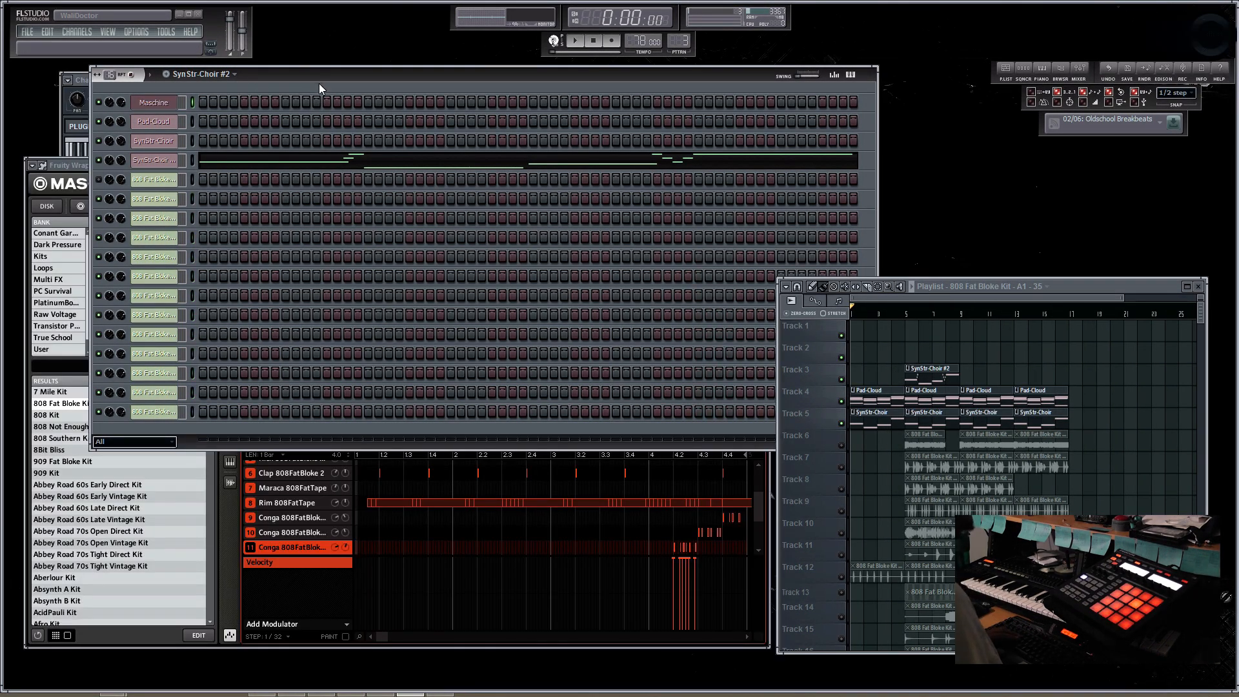
Bring up the pattern selector's list of pattern actions from the channel rack header.
{"action": "left_click", "coordinate": [1095, 299]}
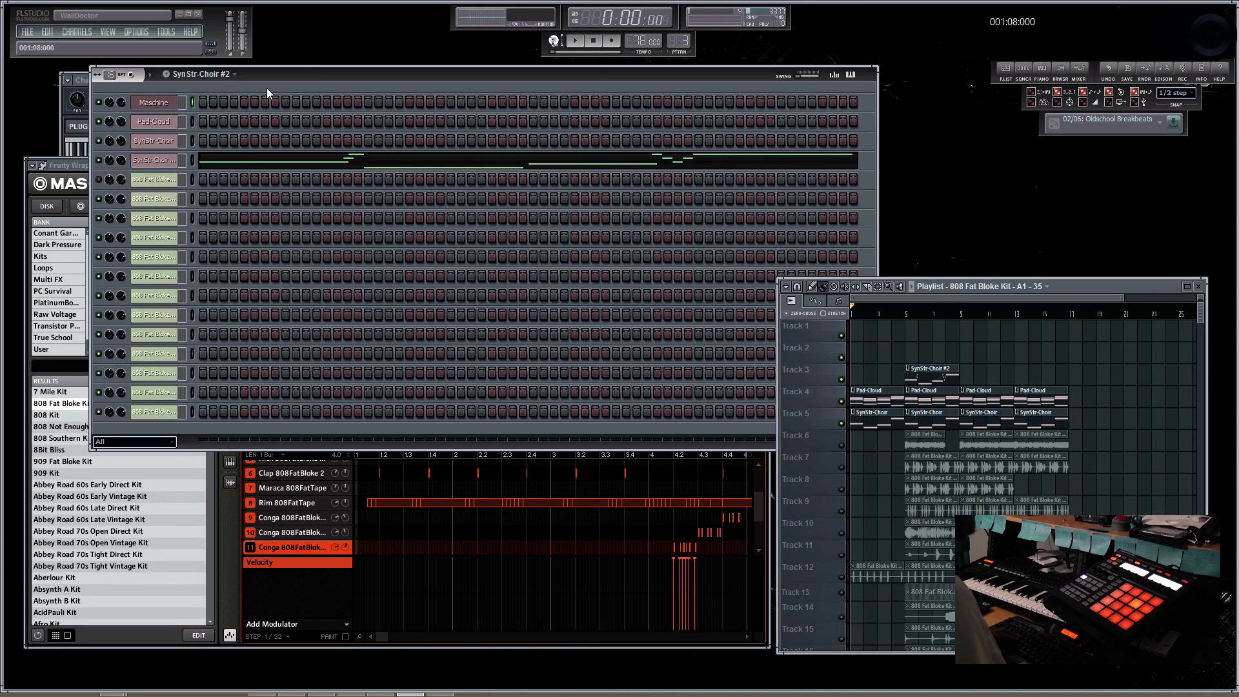
{"action": "left_click", "coordinate": [203, 74]}
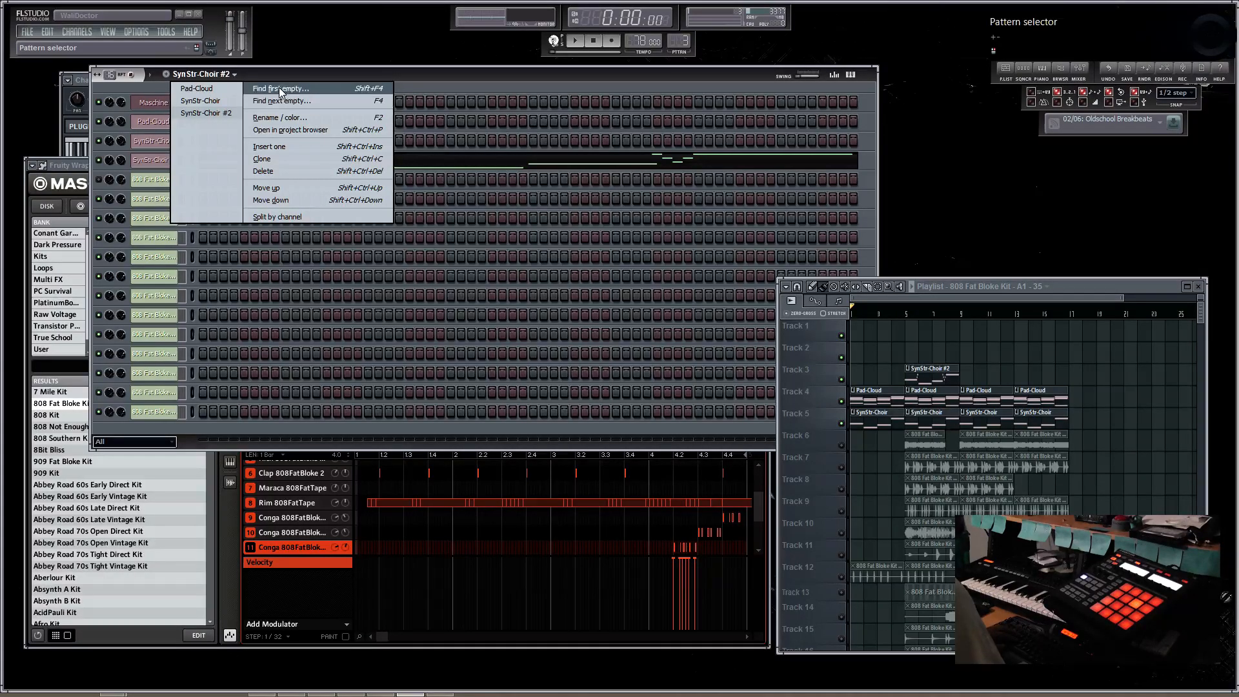
Create empty Pattern 4 via Find first empty and bring the Maschine plugin window forward.
{"action": "left_click", "coordinate": [289, 95]}
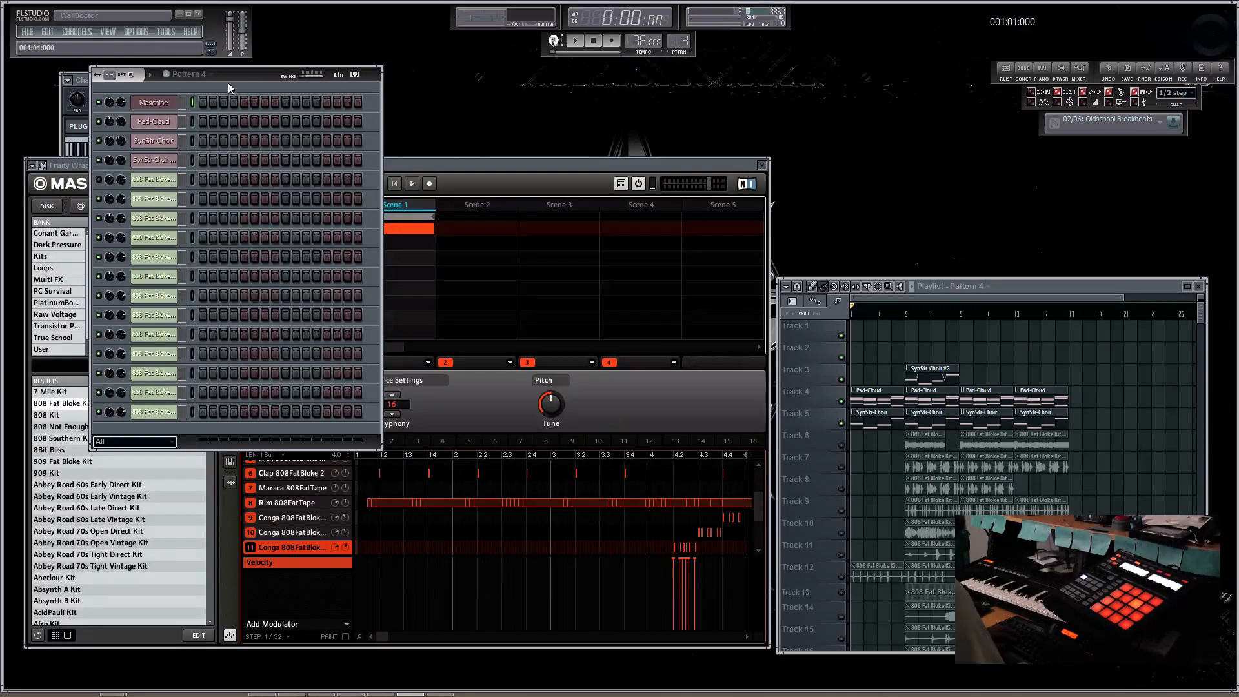
{"action": "mouse_move", "coordinate": [238, 78]}
{"action": "left_mouse_down"}
{"action": "mouse_move", "coordinate": [308, 75]}
{"action": "mouse_move", "coordinate": [253, 80]}
{"action": "left_mouse_up"}
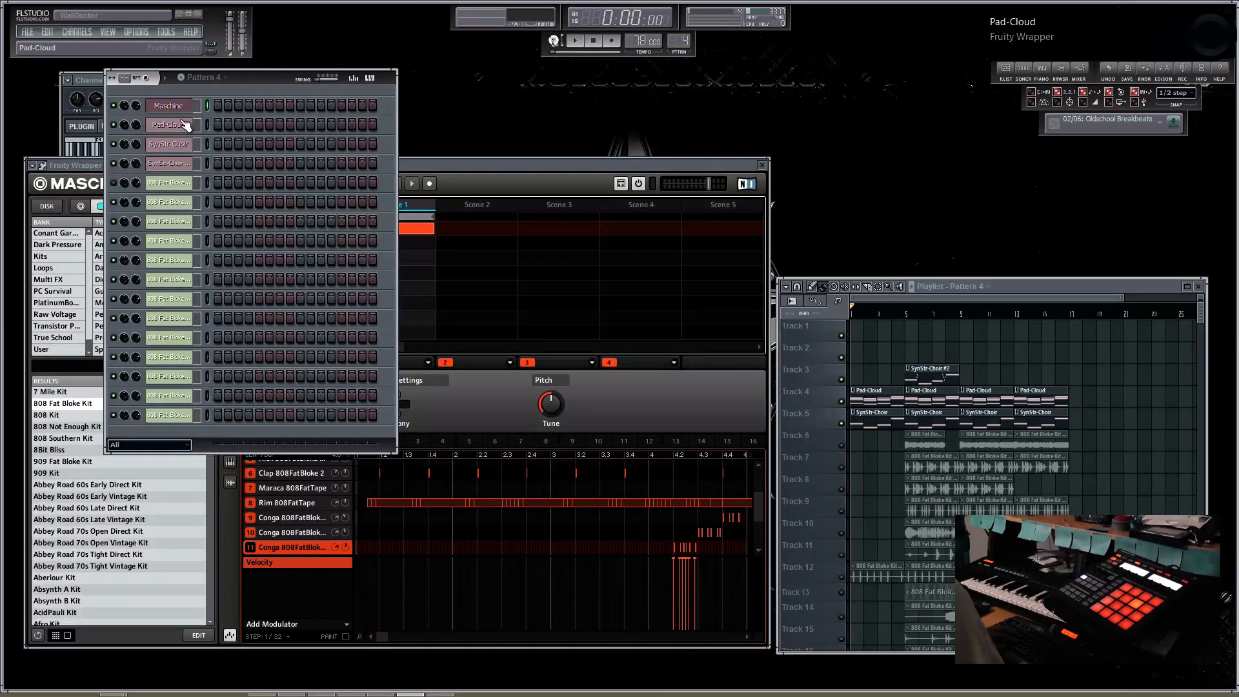
{"action": "left_click", "coordinate": [170, 108]}
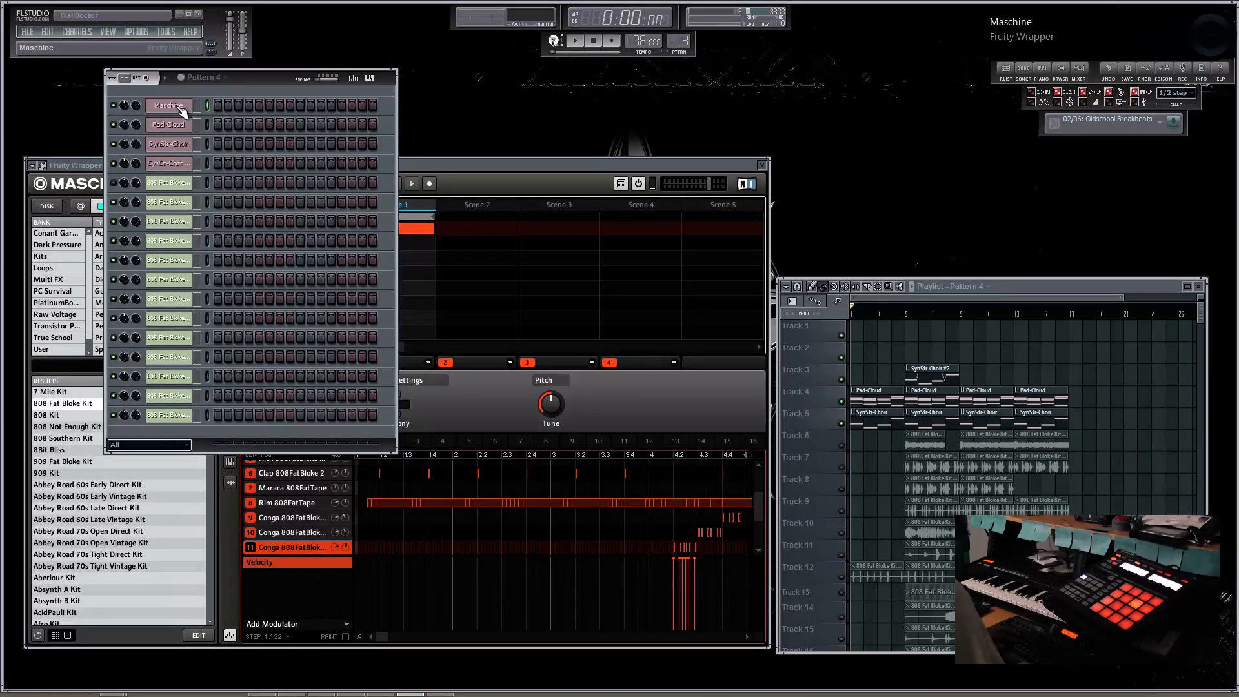
{"action": "left_click_drag", "start_coordinate": [466, 166], "coordinate": [474, 170]}
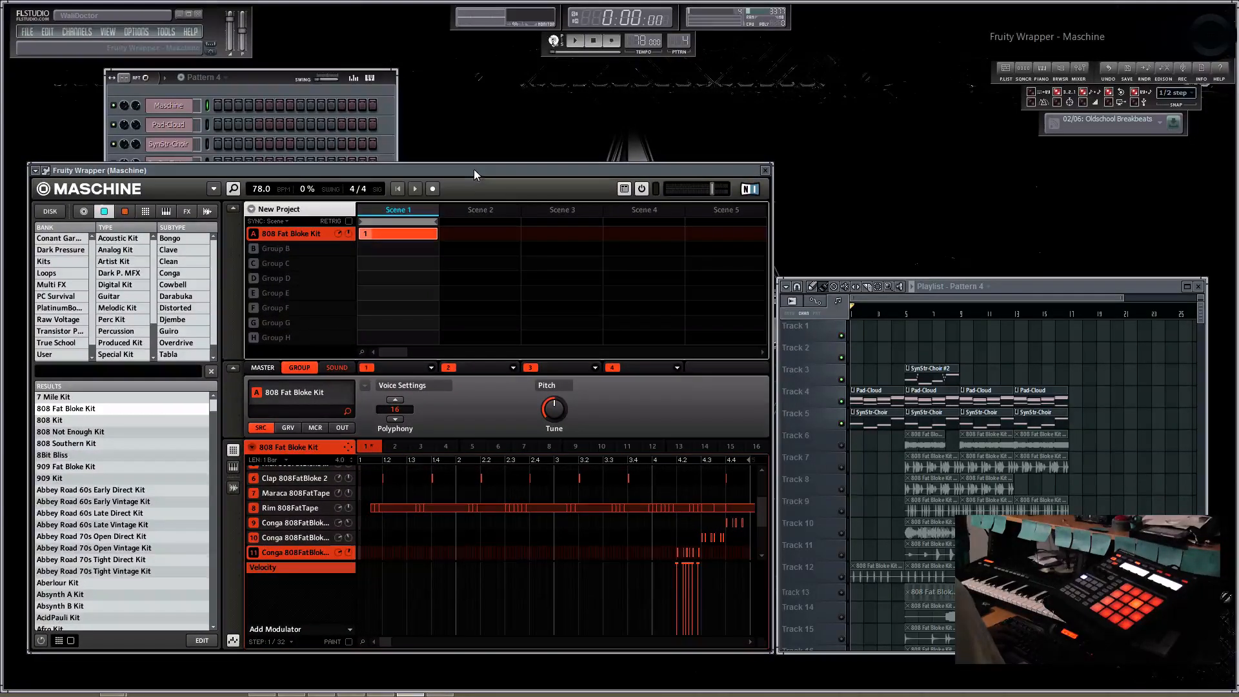
{"action": "scroll", "coordinate": [764, 509], "scroll_direction": "up", "scroll_amount": 3}
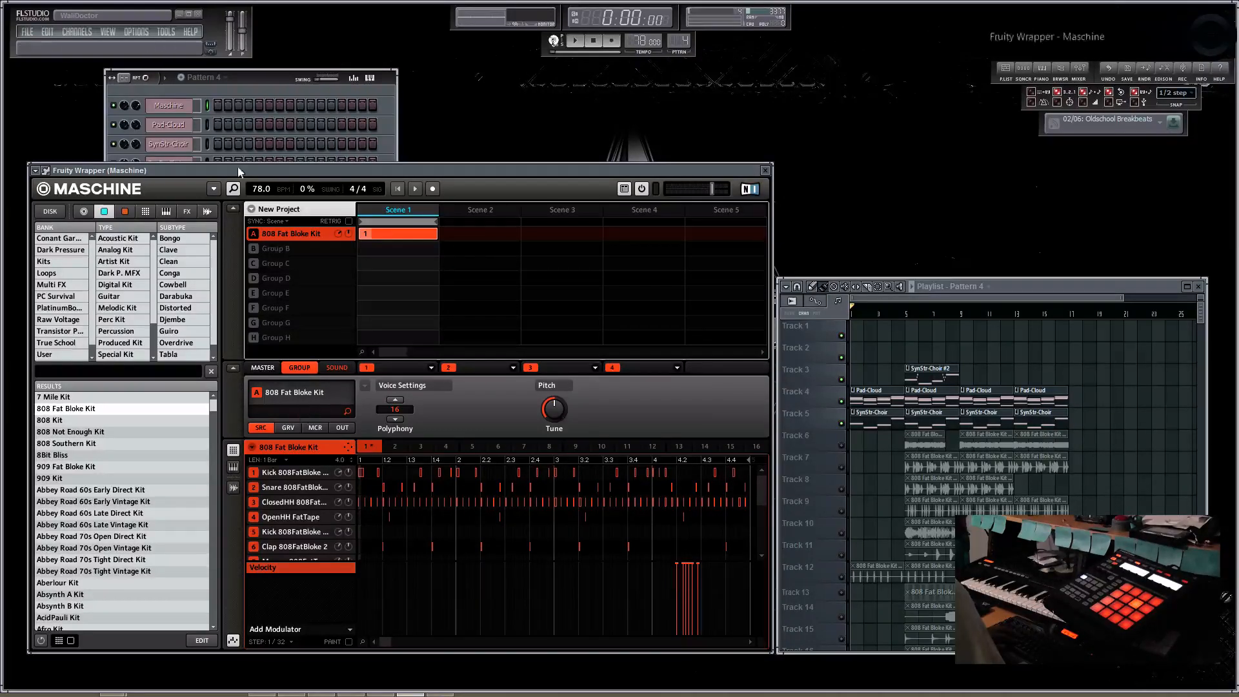
Show the Maschine channel's settings and arrange the Maschine, playlist and channel rack windows.
{"action": "left_click", "coordinate": [169, 105]}
{"action": "mouse_move", "coordinate": [424, 173]}
{"action": "left_mouse_down"}
{"action": "mouse_move", "coordinate": [593, 178]}
{"action": "mouse_move", "coordinate": [524, 169]}
{"action": "left_mouse_up"}
{"action": "left_click_drag", "start_coordinate": [1041, 290], "coordinate": [1109, 281]}
{"action": "left_click_drag", "start_coordinate": [739, 167], "coordinate": [706, 179]}
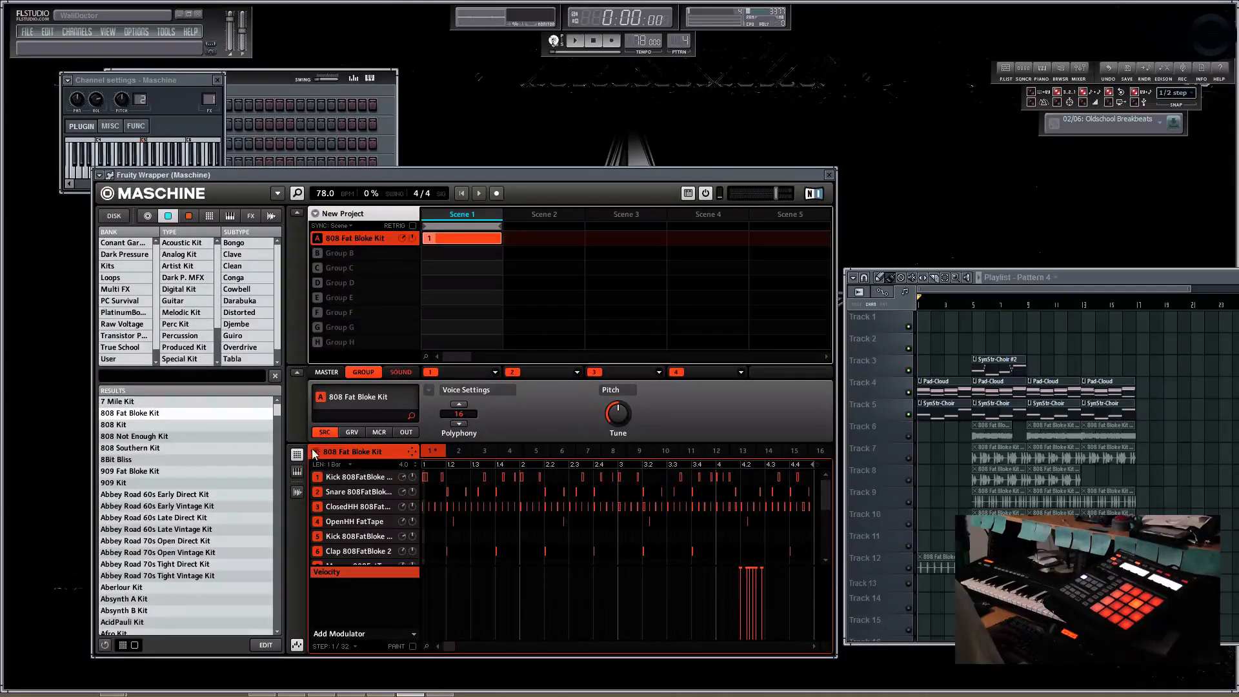
{"action": "left_click", "coordinate": [270, 78]}
{"action": "left_click", "coordinate": [544, 175]}
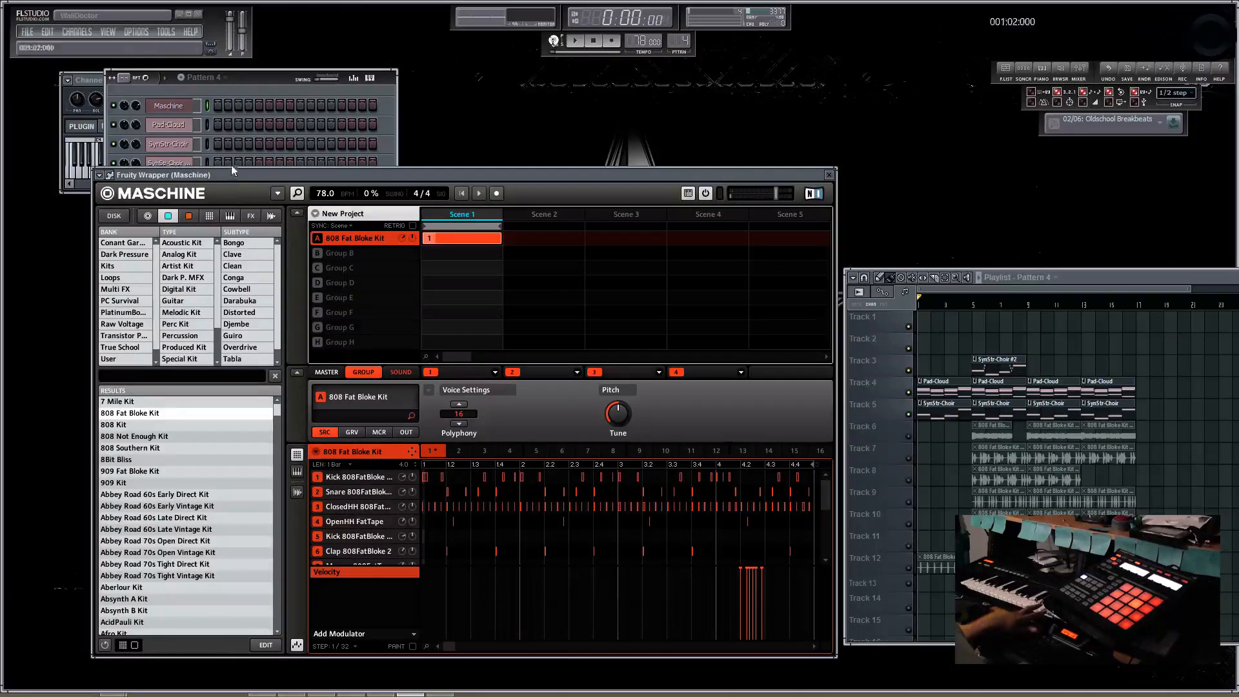
{"action": "left_click", "coordinate": [182, 106]}
{"action": "right_click", "coordinate": [182, 105]}
{"action": "left_click", "coordinate": [218, 110]}
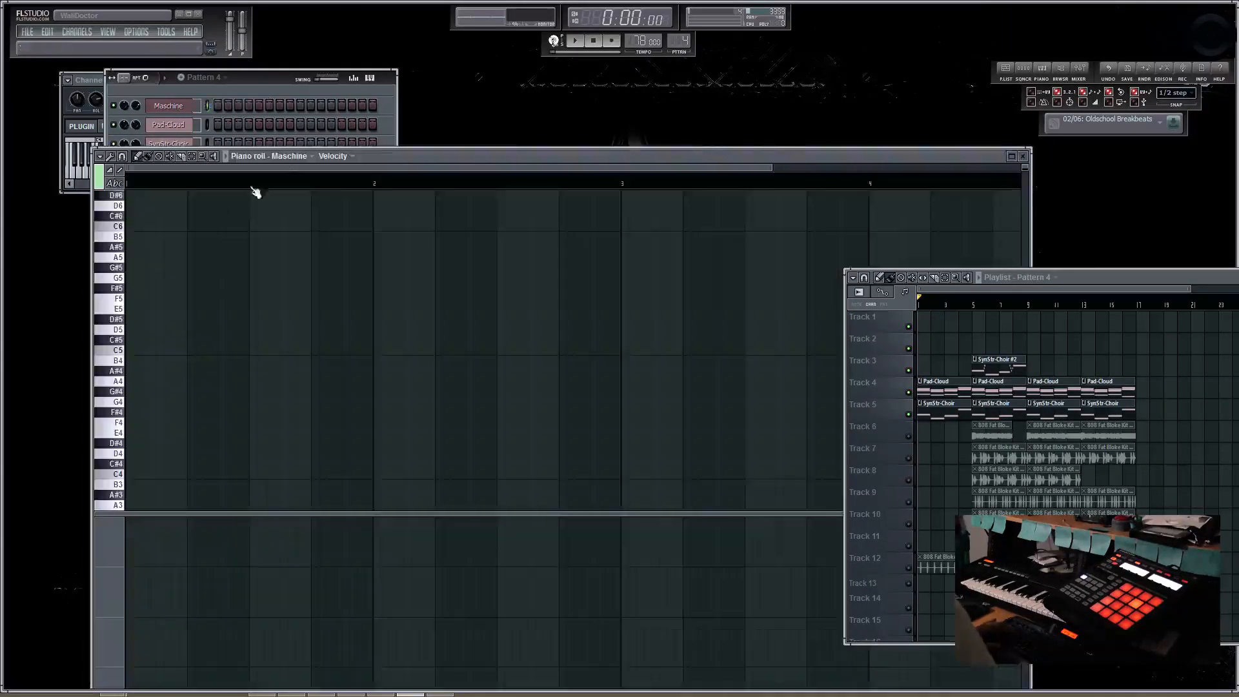
{"action": "scroll", "coordinate": [125, 333], "scroll_direction": "down", "scroll_amount": 2}
{"action": "scroll", "coordinate": [125, 336], "scroll_direction": "down", "scroll_amount": 2}
{"action": "scroll", "coordinate": [127, 335], "scroll_direction": "down", "scroll_amount": 1}
{"action": "mouse_move", "coordinate": [111, 355]}
{"action": "left_mouse_down"}
{"action": "mouse_move", "coordinate": [122, 424]}
{"action": "mouse_move", "coordinate": [116, 274]}
{"action": "left_mouse_up"}
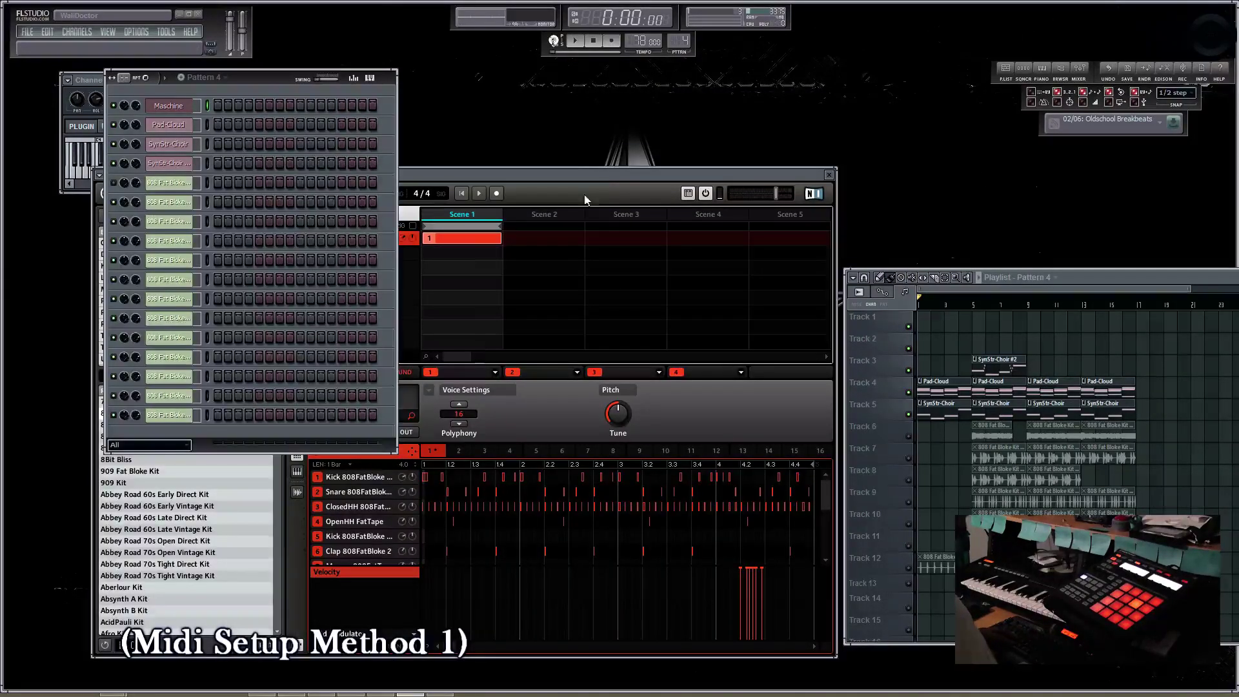
In Maschine's Sound MIDI Batch Setup, map sounds to MIDI notes from root C5 and apply.
{"action": "left_click", "coordinate": [602, 176]}
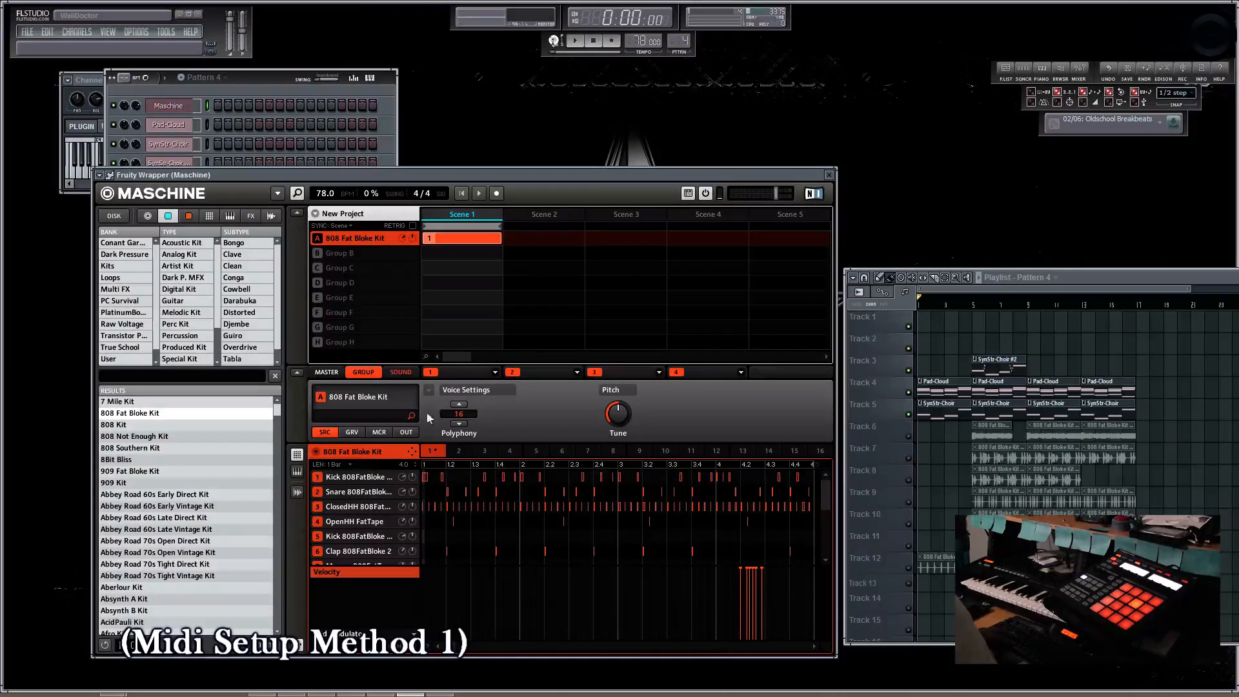
{"action": "left_click", "coordinate": [315, 453]}
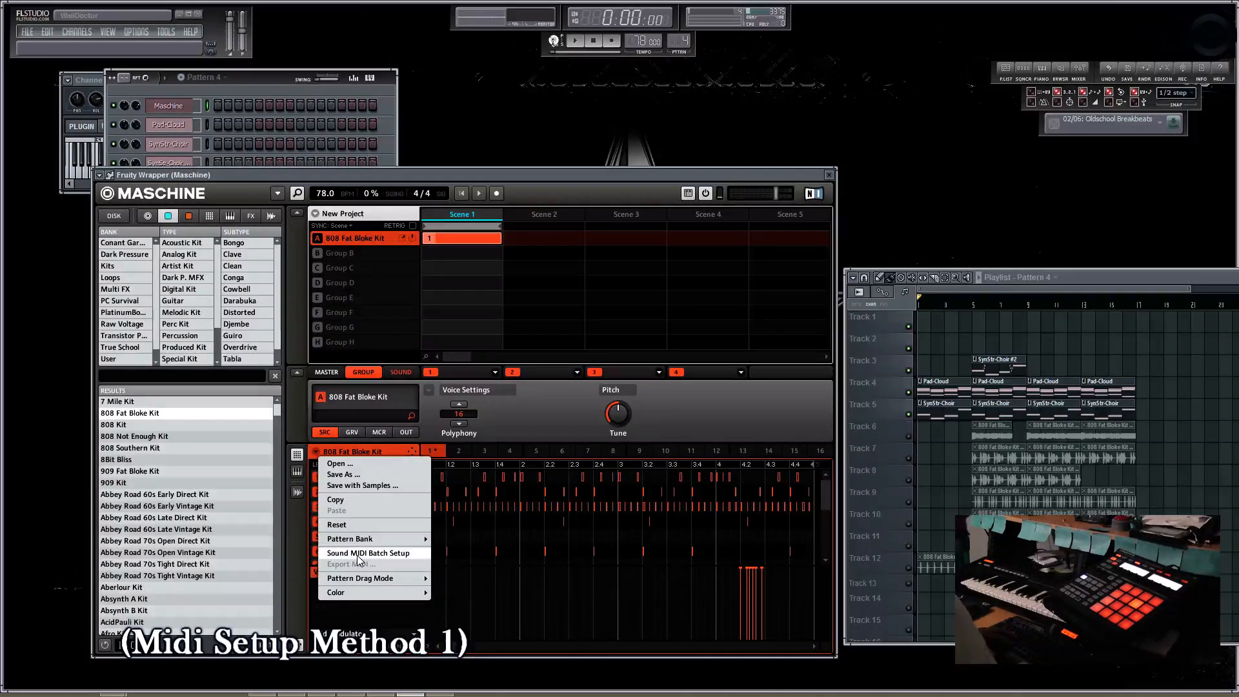
{"action": "left_click", "coordinate": [358, 554]}
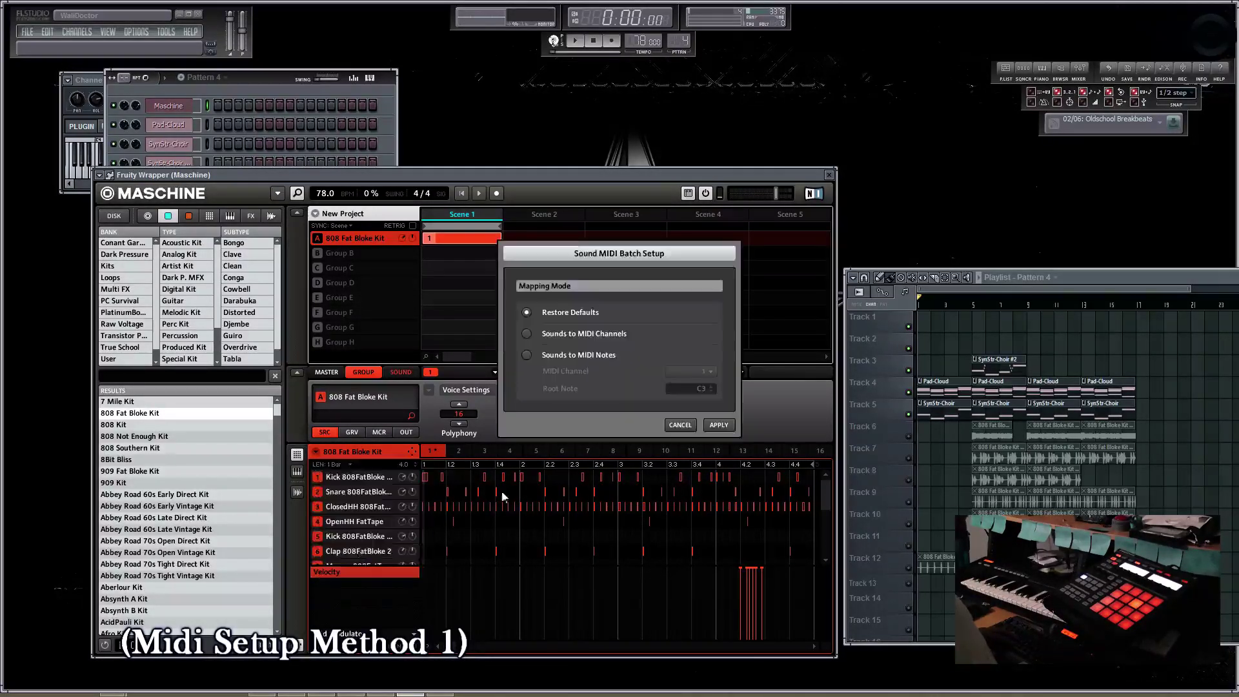
{"action": "left_click", "coordinate": [528, 356]}
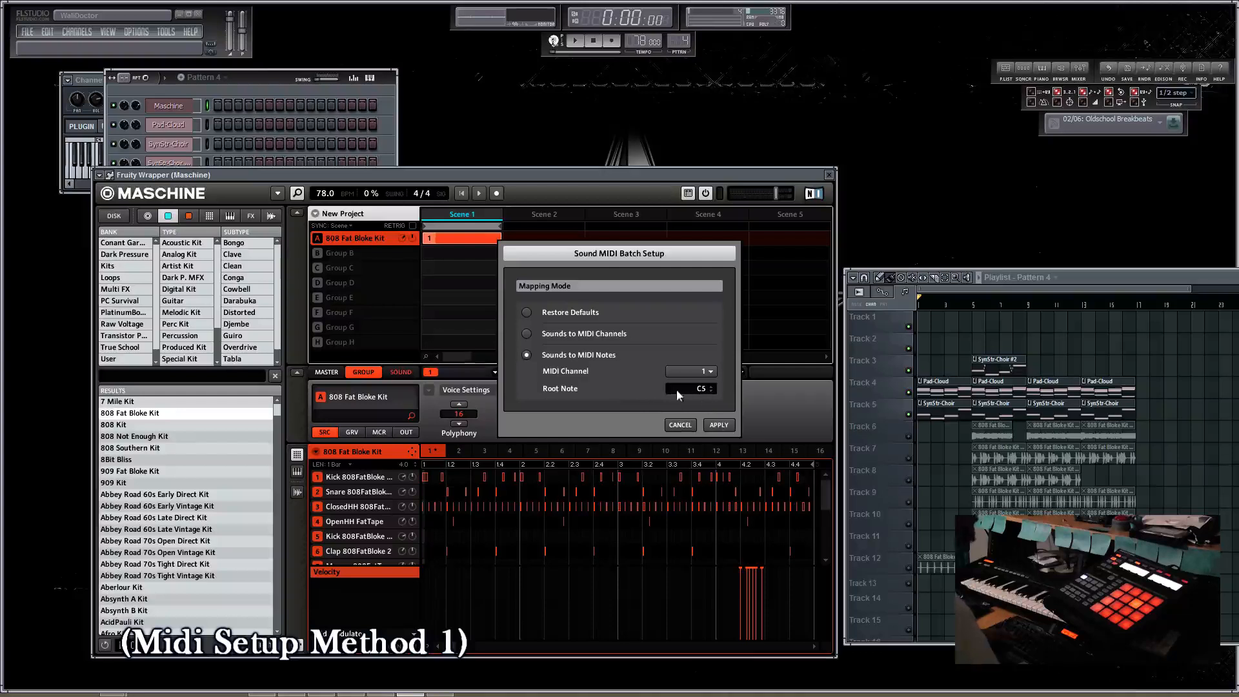
{"action": "left_click", "coordinate": [718, 425]}
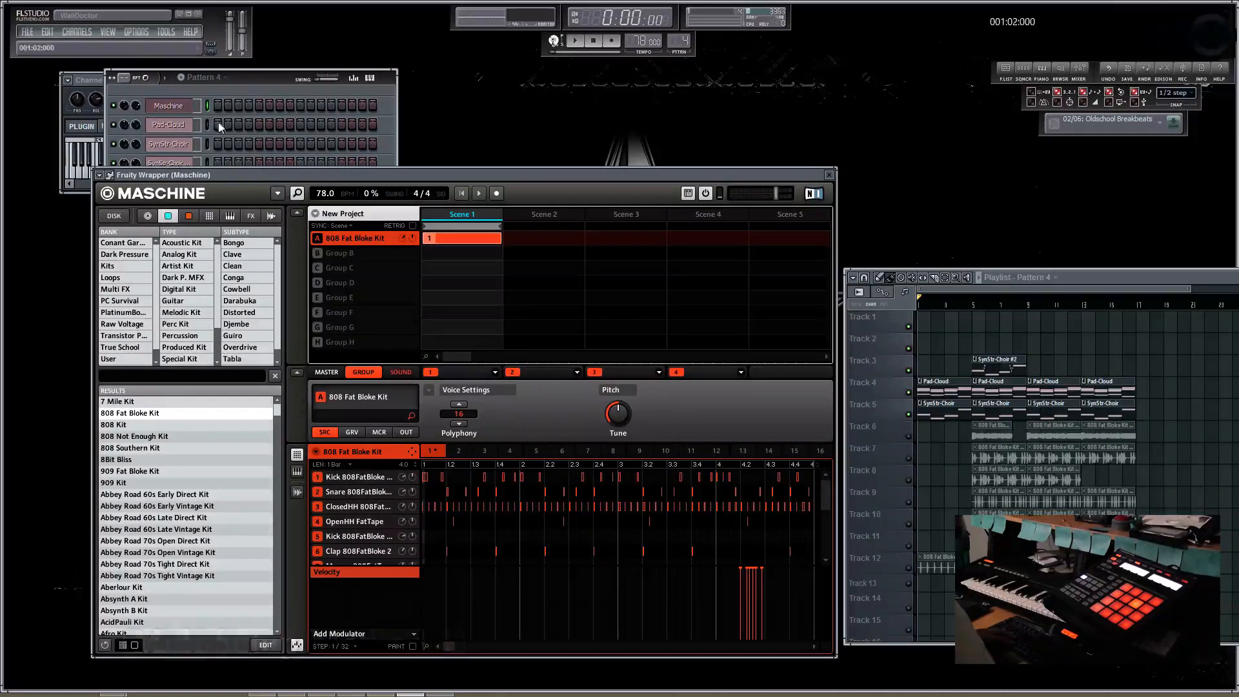
Bring up the Maschine channel's piano roll in front.
{"action": "right_click", "coordinate": [230, 101]}
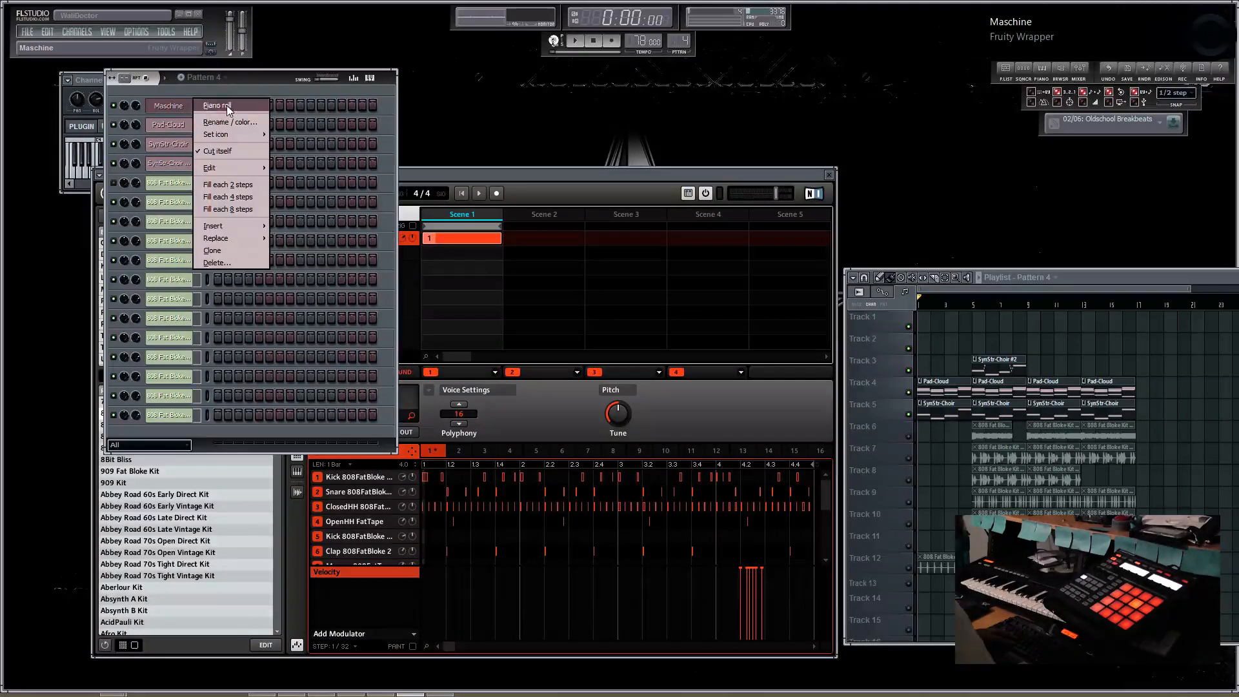
{"action": "left_click", "coordinate": [227, 105]}
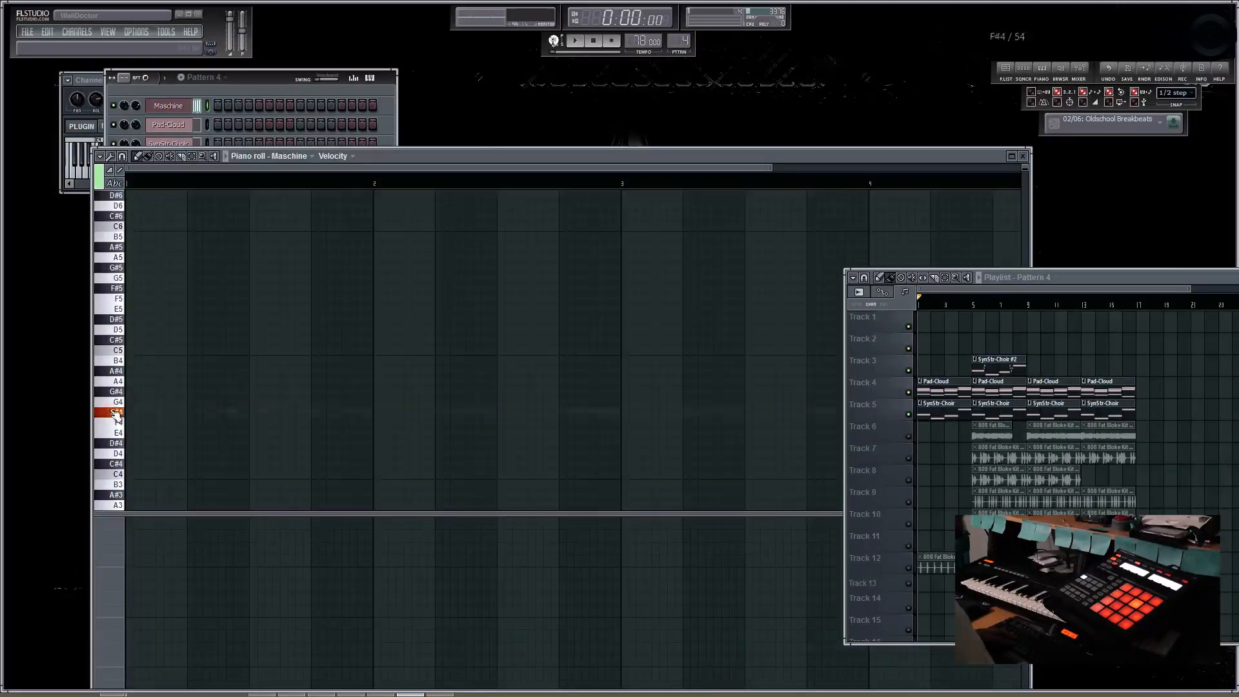
{"action": "scroll", "coordinate": [124, 391], "scroll_direction": "down", "scroll_amount": 2}
{"action": "scroll", "coordinate": [124, 391], "scroll_direction": "down", "scroll_amount": 2}
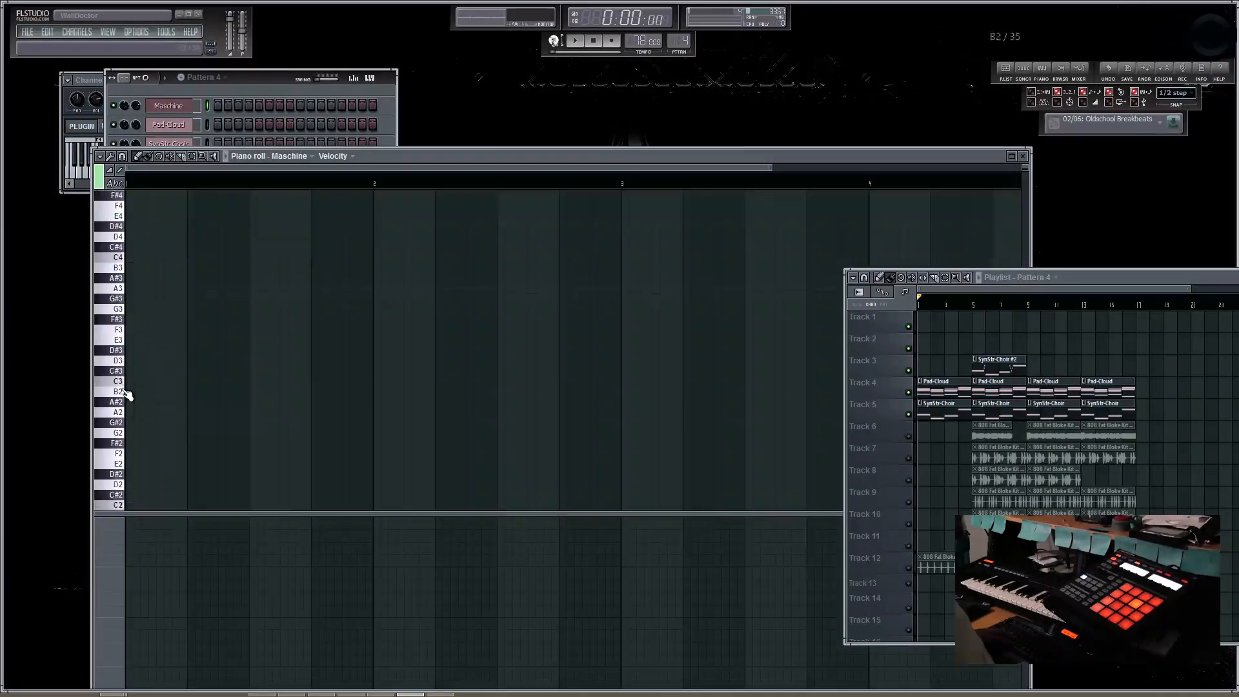
{"action": "scroll", "coordinate": [123, 388], "scroll_direction": "up", "scroll_amount": 2}
{"action": "scroll", "coordinate": [121, 378], "scroll_direction": "up", "scroll_amount": 1}
{"action": "scroll", "coordinate": [119, 362], "scroll_direction": "up", "scroll_amount": 1}
{"action": "scroll", "coordinate": [121, 387], "scroll_direction": "up", "scroll_amount": 3}
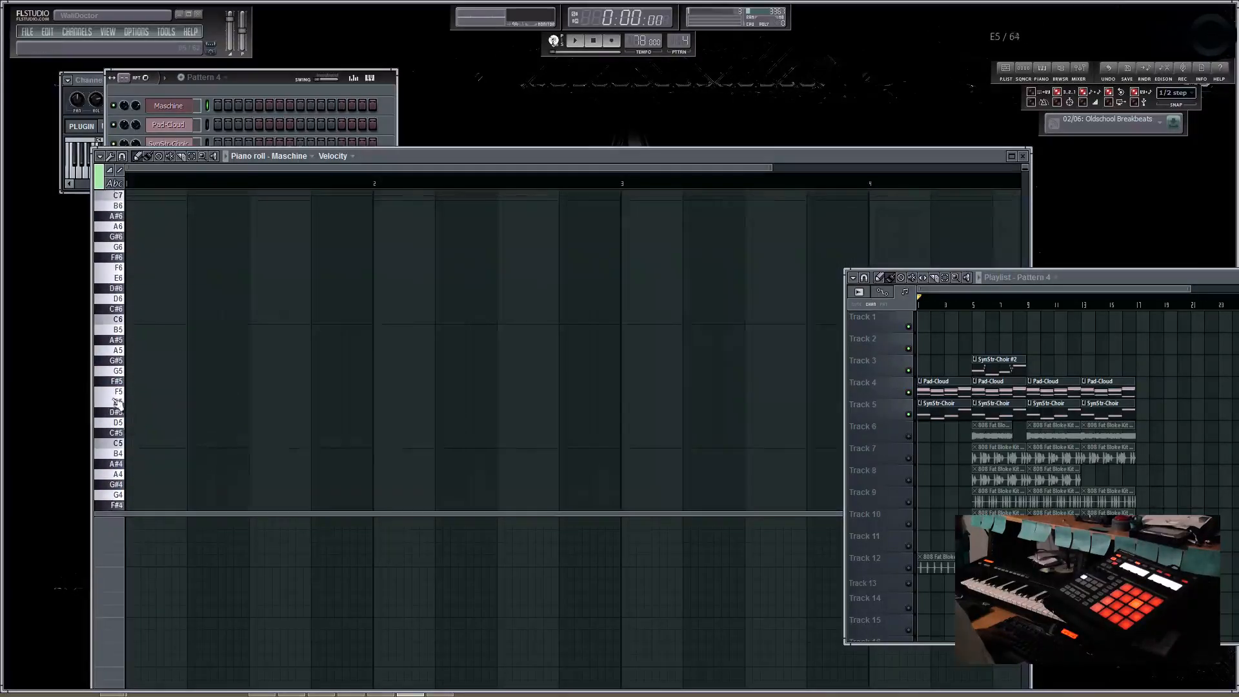
{"action": "key", "text": "F6"}
{"action": "left_click", "coordinate": [116, 467]}
{"action": "scroll", "coordinate": [121, 256], "scroll_direction": "up", "scroll_amount": 3}
Audition drum sounds on the piano-roll keyboard from G#6 to A#7, then move the piano roll aside.
{"action": "left_click", "coordinate": [131, 268]}
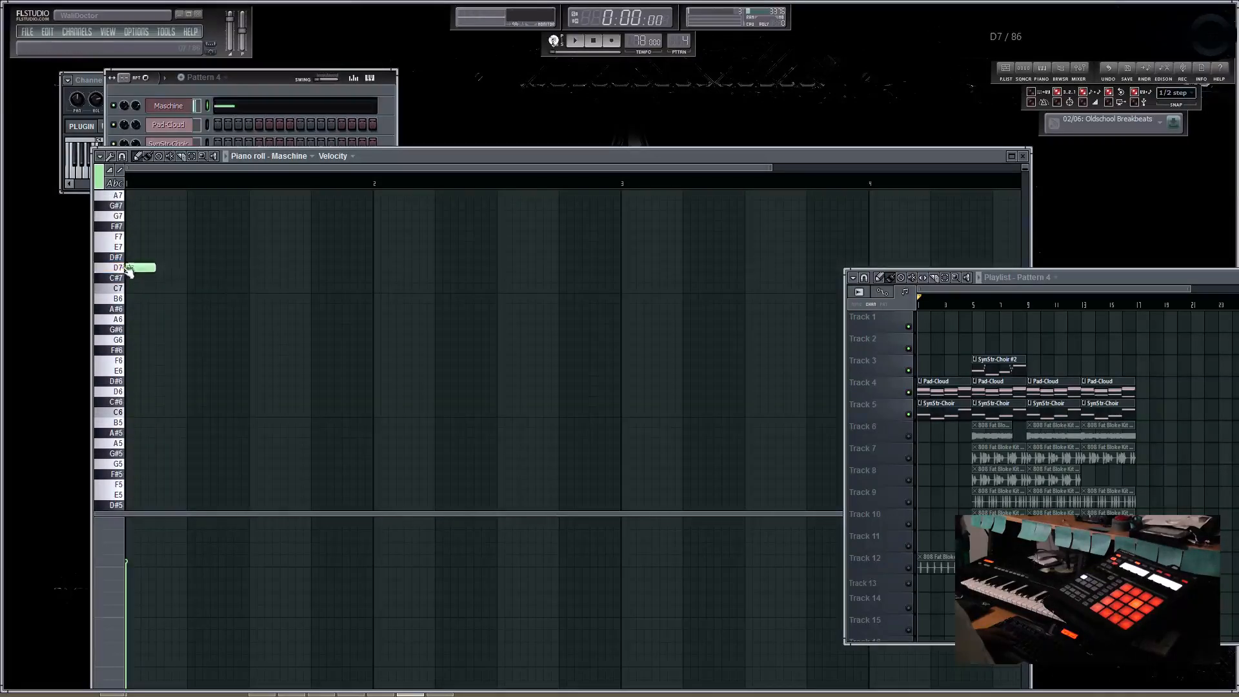
{"action": "right_click", "coordinate": [128, 270]}
{"action": "scroll", "coordinate": [121, 310], "scroll_direction": "up", "scroll_amount": 4}
{"action": "left_click", "coordinate": [117, 363]}
{"action": "scroll", "coordinate": [116, 365], "scroll_direction": "up", "scroll_amount": 1}
{"action": "scroll", "coordinate": [118, 376], "scroll_direction": "up", "scroll_amount": 1}
{"action": "left_click", "coordinate": [118, 376]}
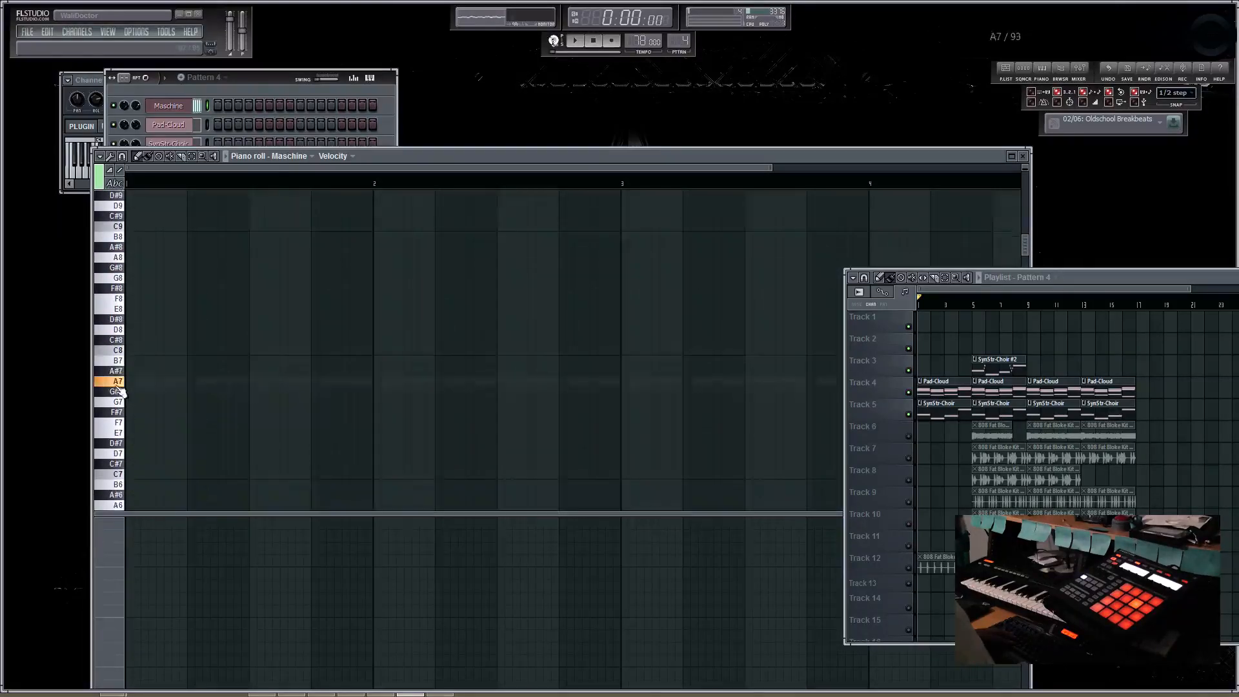
{"action": "left_click", "coordinate": [114, 443]}
{"action": "scroll", "coordinate": [115, 427], "scroll_direction": "down", "scroll_amount": 2}
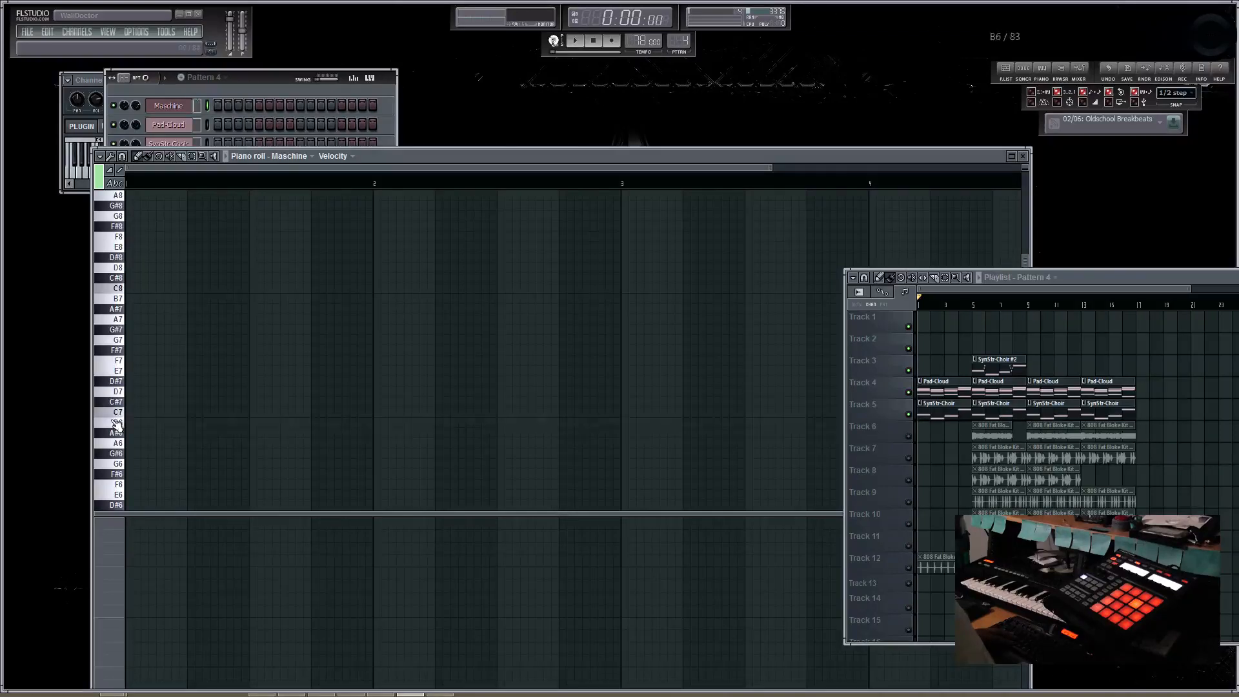
{"action": "left_click_drag", "start_coordinate": [116, 448], "coordinate": [119, 254]}
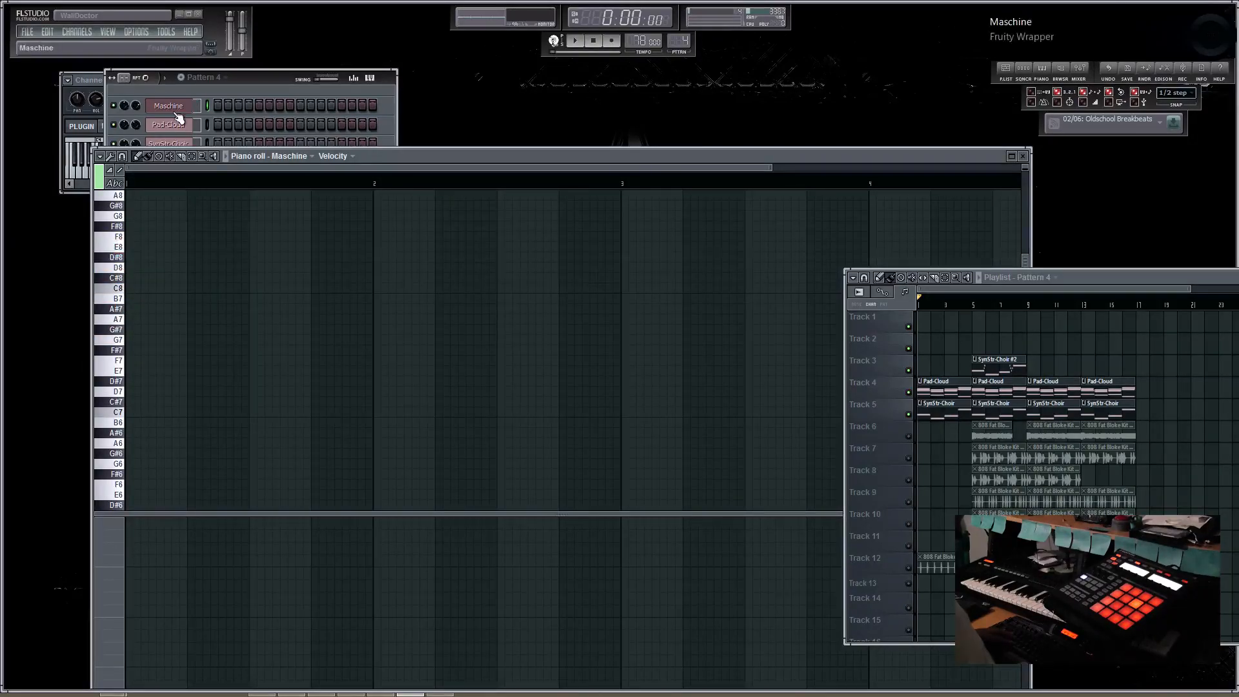
{"action": "mouse_move", "coordinate": [411, 155]}
{"action": "left_mouse_down"}
{"action": "mouse_move", "coordinate": [555, 150]}
{"action": "mouse_move", "coordinate": [507, 123]}
{"action": "left_mouse_up"}
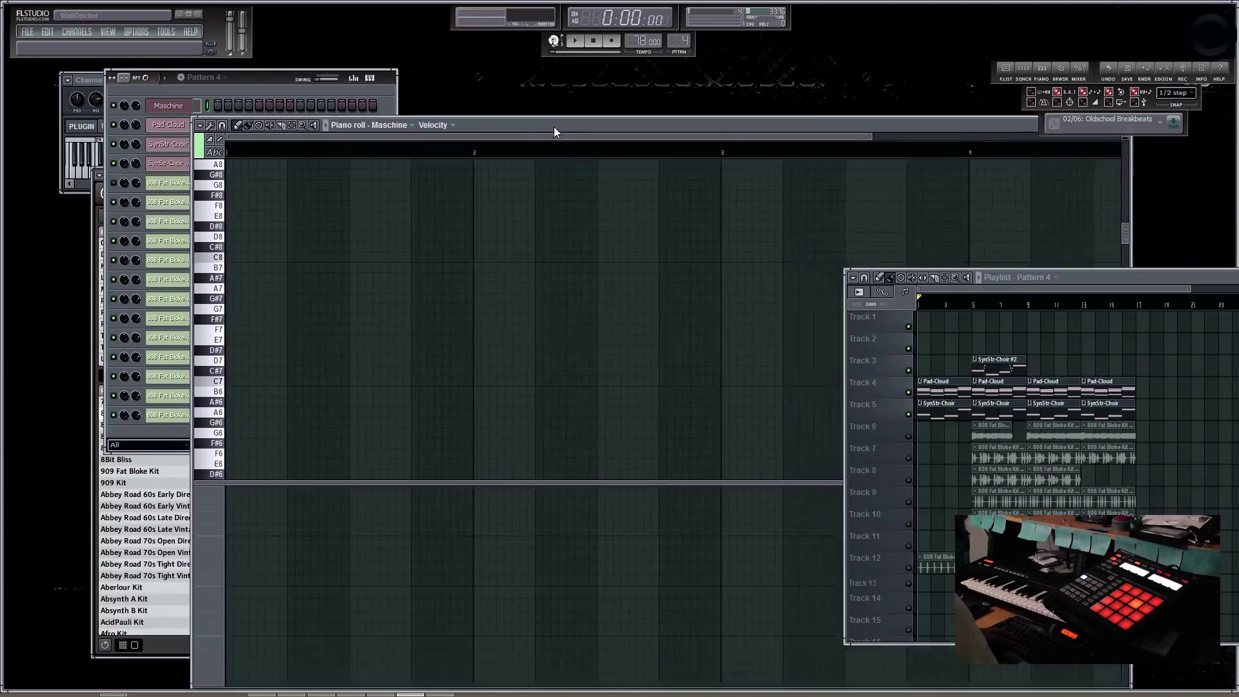
Return to the Maschine piano roll and place a test A#7 note at the pattern start.
{"action": "left_click", "coordinate": [171, 105]}
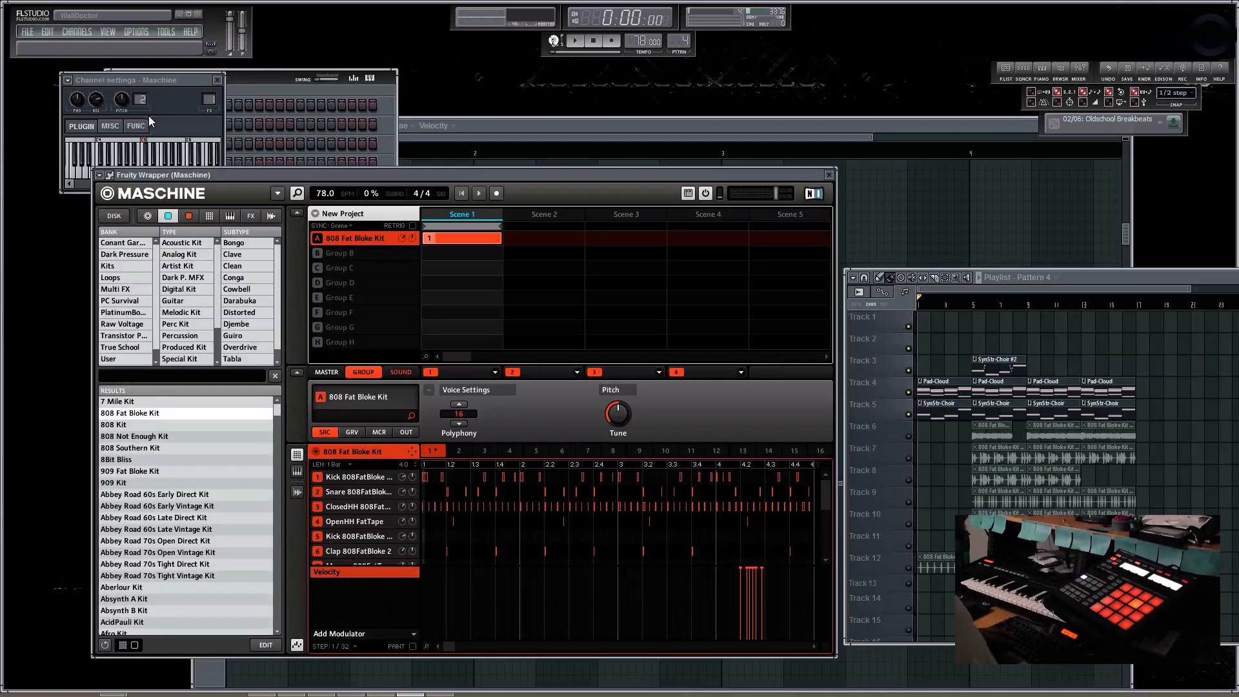
{"action": "left_click", "coordinate": [537, 122]}
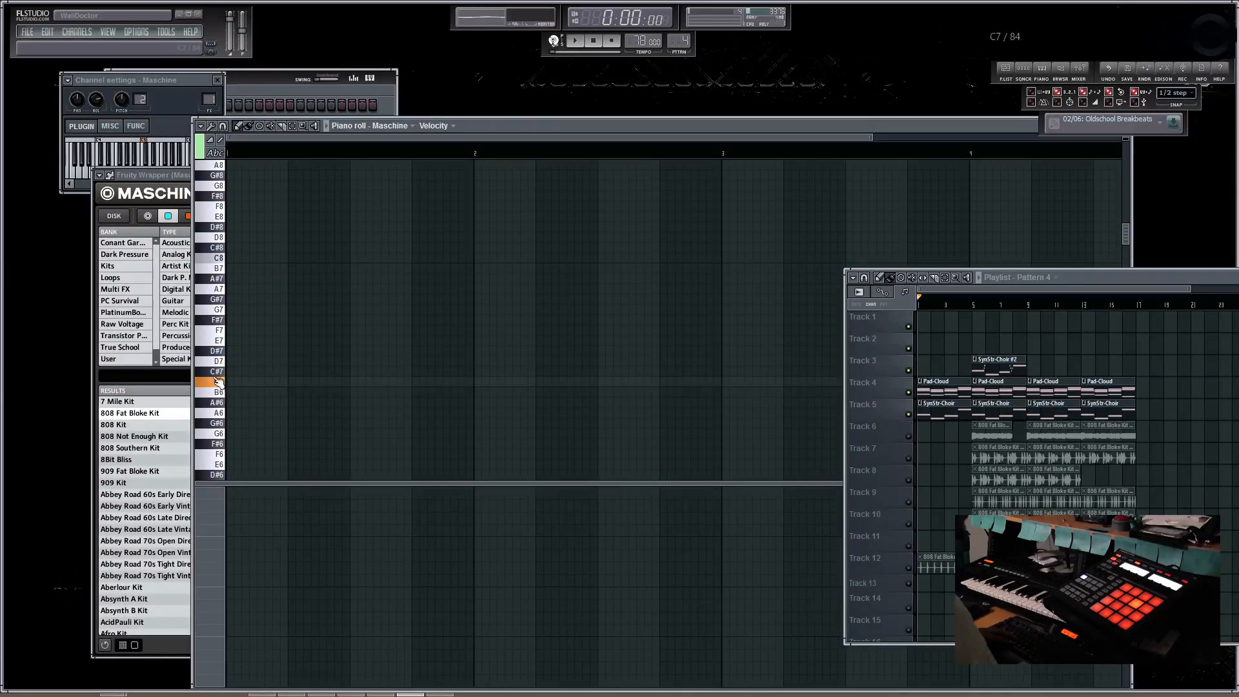
{"action": "left_click", "coordinate": [210, 344]}
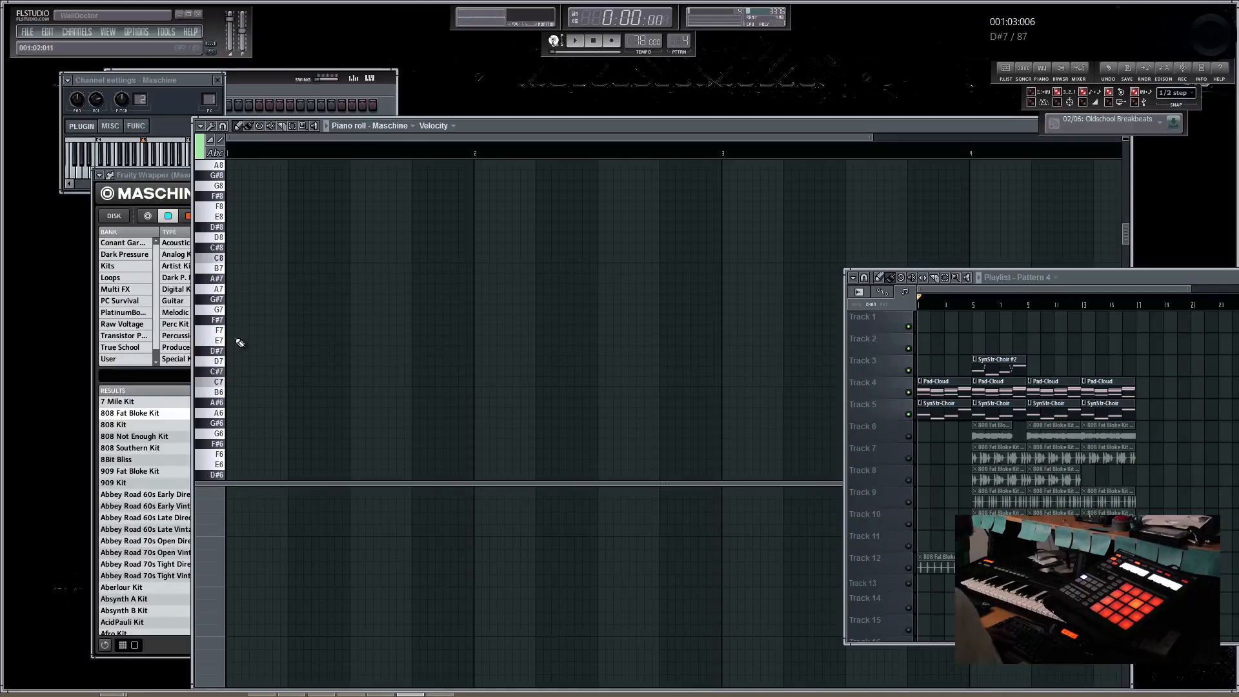
{"action": "left_click", "coordinate": [286, 278]}
{"action": "scroll", "coordinate": [319, 155], "scroll_direction": "up", "scroll_amount": 3}
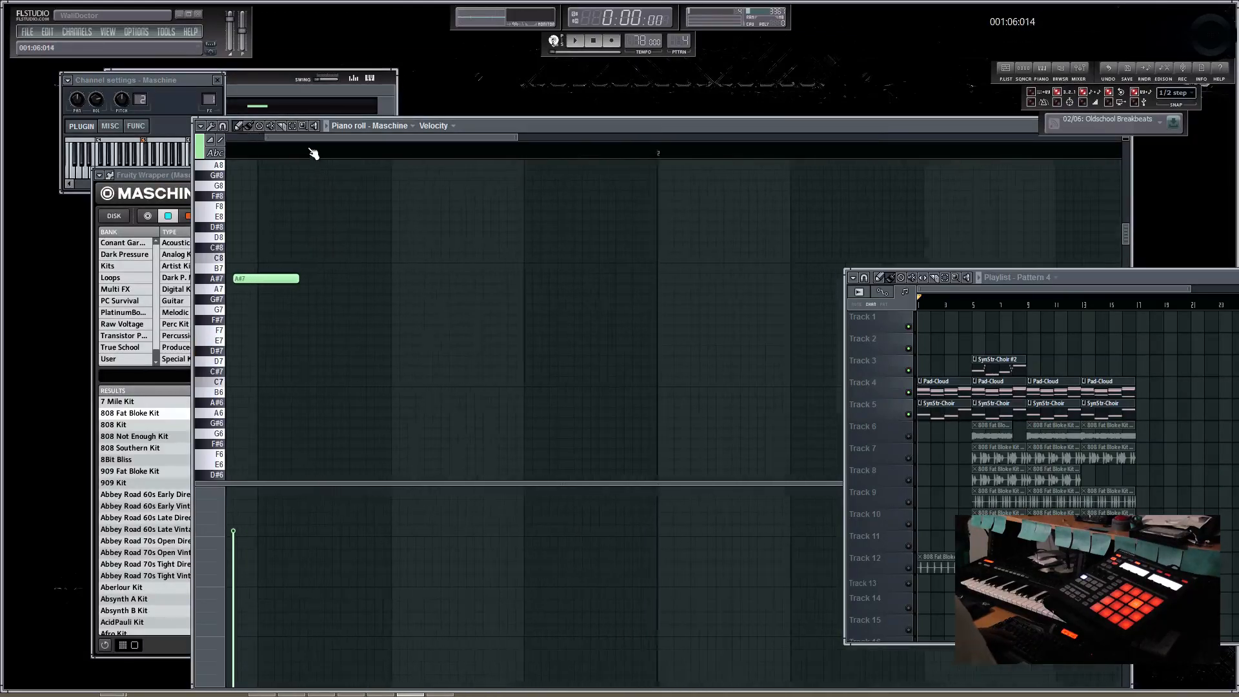
{"action": "scroll", "coordinate": [244, 155], "scroll_direction": "up", "scroll_amount": 1}
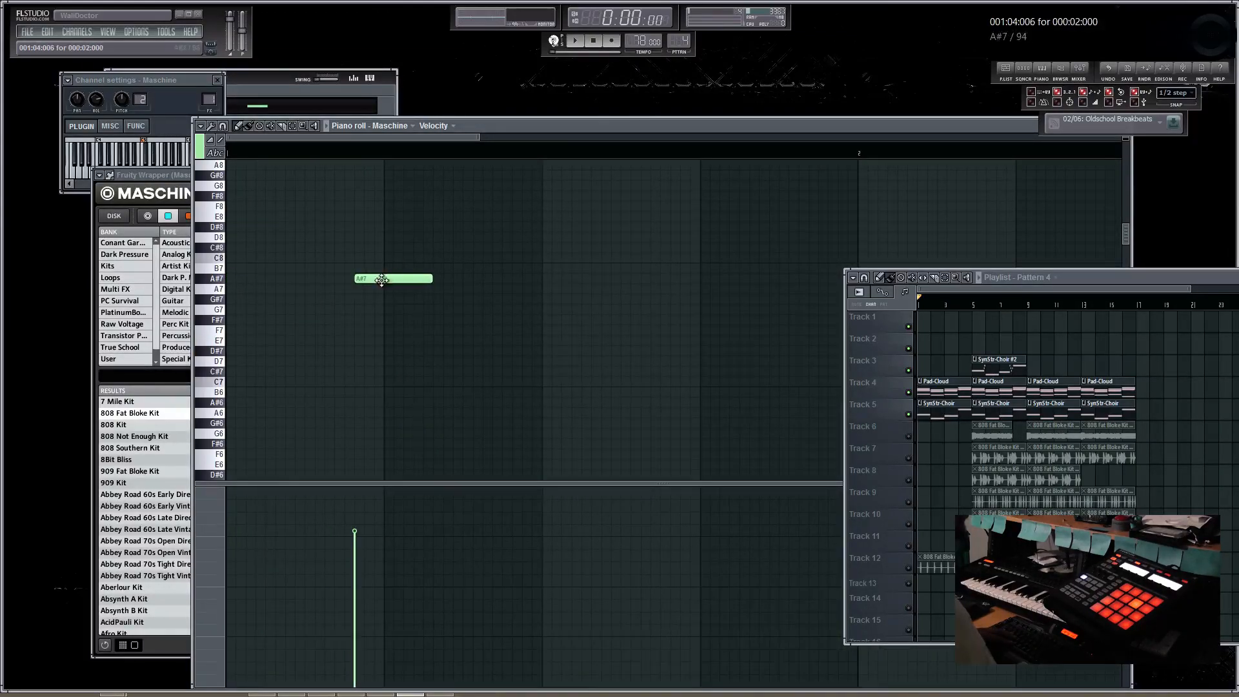
Delete the A#7 test note, audition sounds down to D#7 and bring the Pattern 4 channel rack forward.
{"action": "right_click", "coordinate": [394, 279]}
{"action": "mouse_move", "coordinate": [211, 312]}
{"action": "left_mouse_down"}
{"action": "mouse_move", "coordinate": [223, 358]}
{"action": "mouse_move", "coordinate": [304, 342]}
{"action": "mouse_move", "coordinate": [255, 346]}
{"action": "left_mouse_up"}
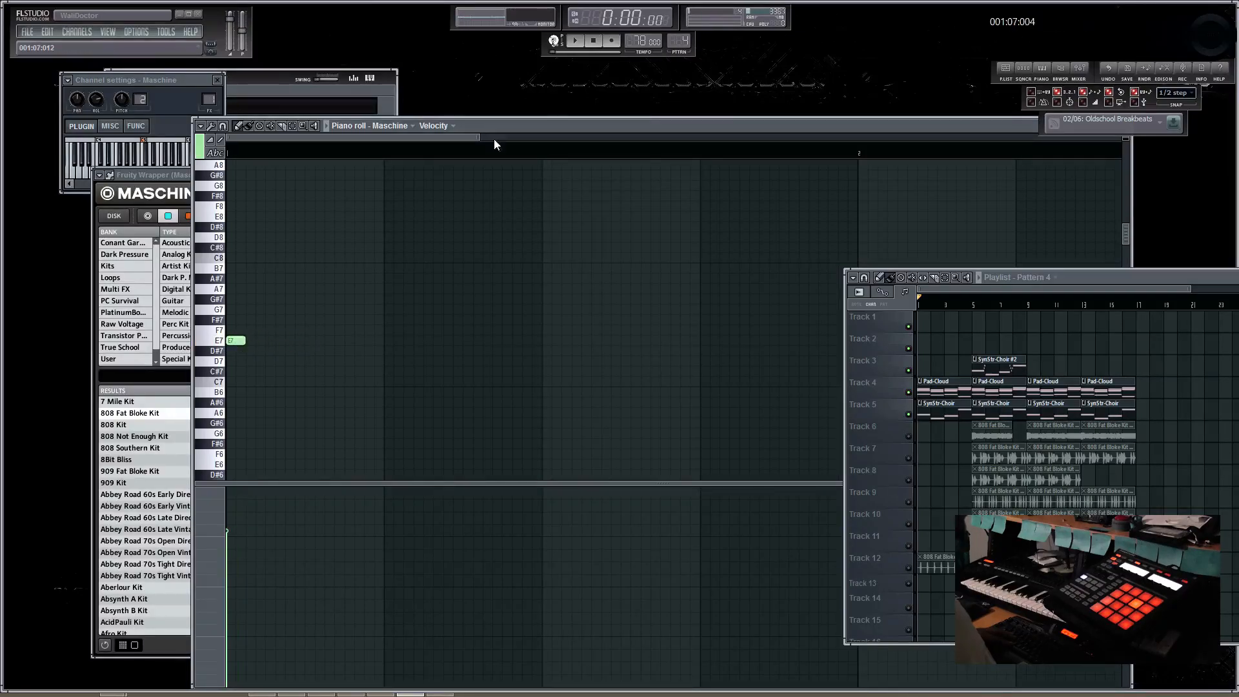
{"action": "left_click", "coordinate": [280, 77]}
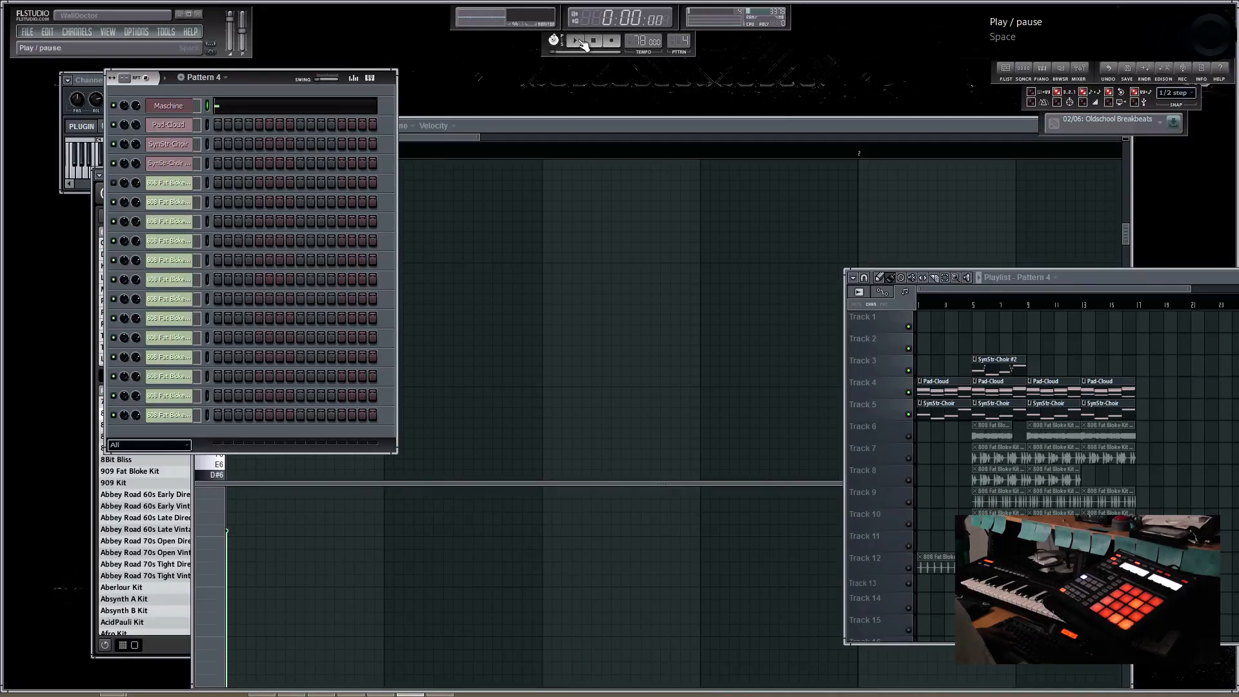
Stop playback and bring the Maschine instrument, then the channel rack, to the front.
{"action": "left_click", "coordinate": [595, 44]}
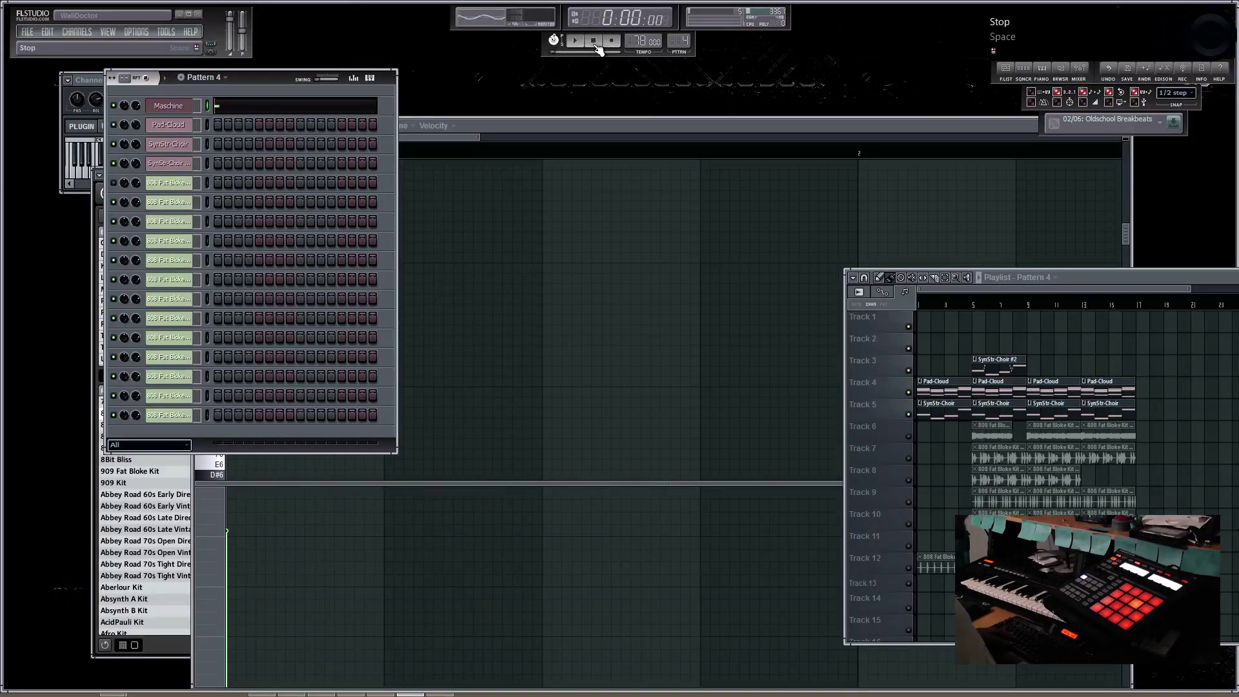
{"action": "left_click", "coordinate": [94, 528]}
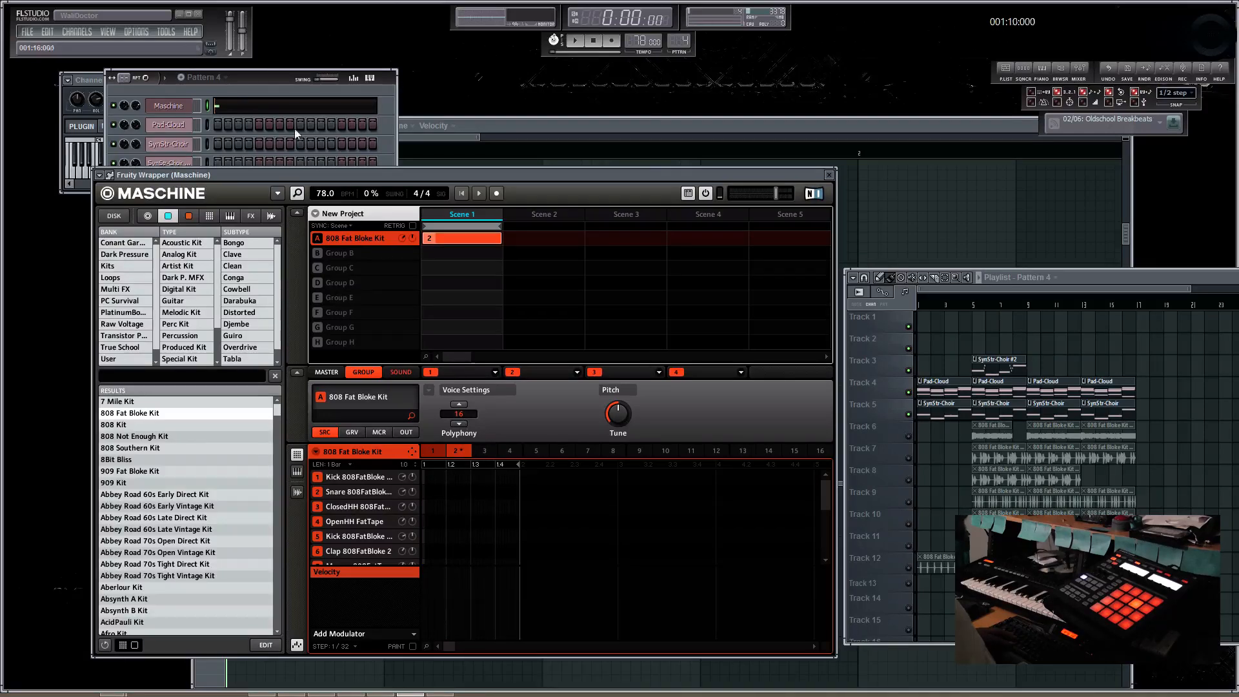
{"action": "left_click", "coordinate": [265, 78]}
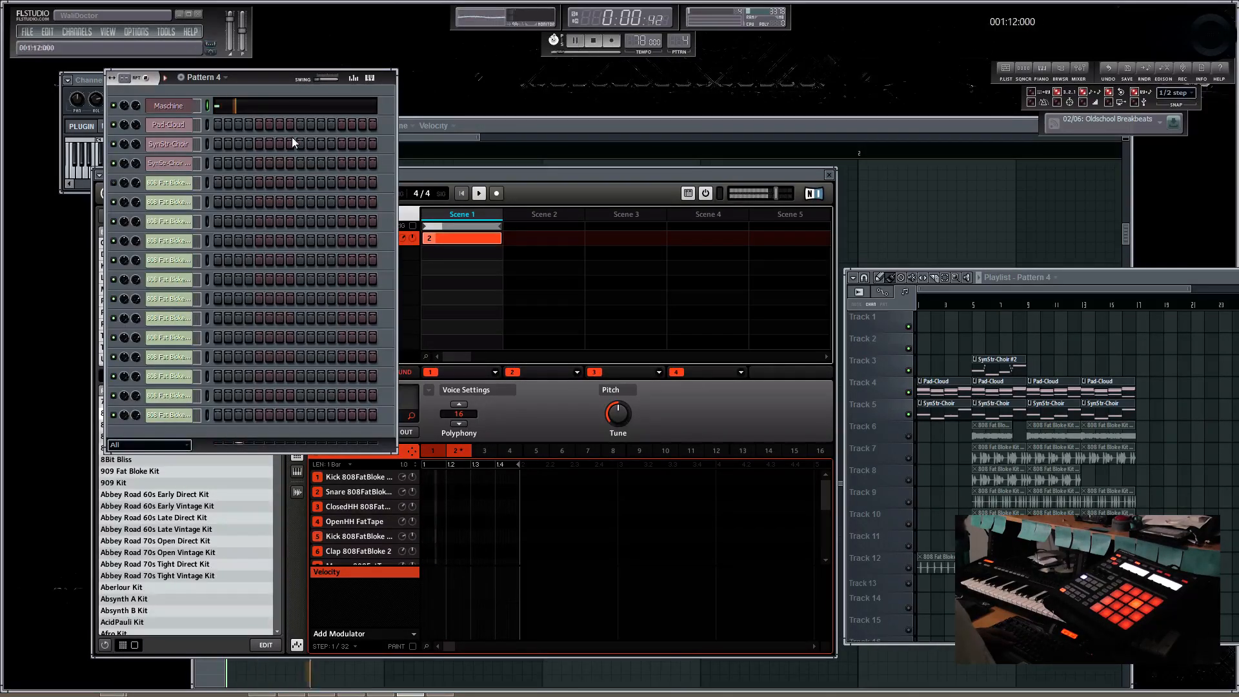
Shift the channel rack around to uncover the Maschine panels, then move it back up left.
{"action": "left_click_drag", "start_coordinate": [262, 83], "coordinate": [355, 121]}
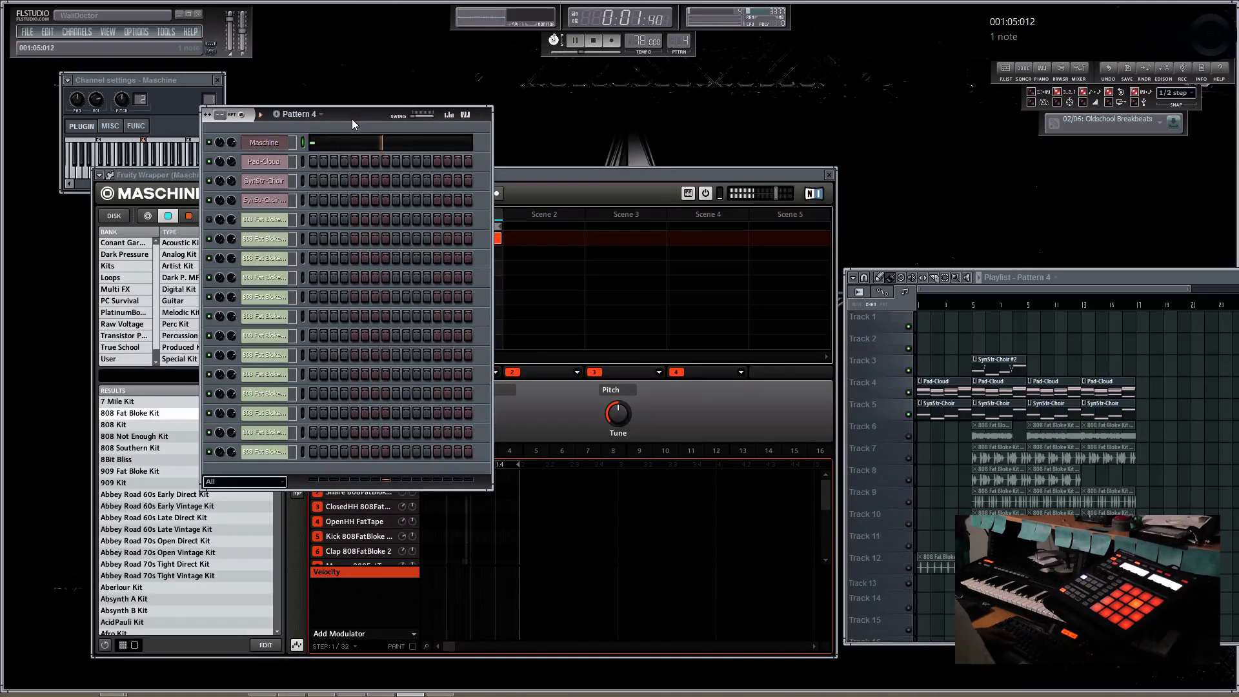
{"action": "left_click_drag", "start_coordinate": [352, 119], "coordinate": [754, 200]}
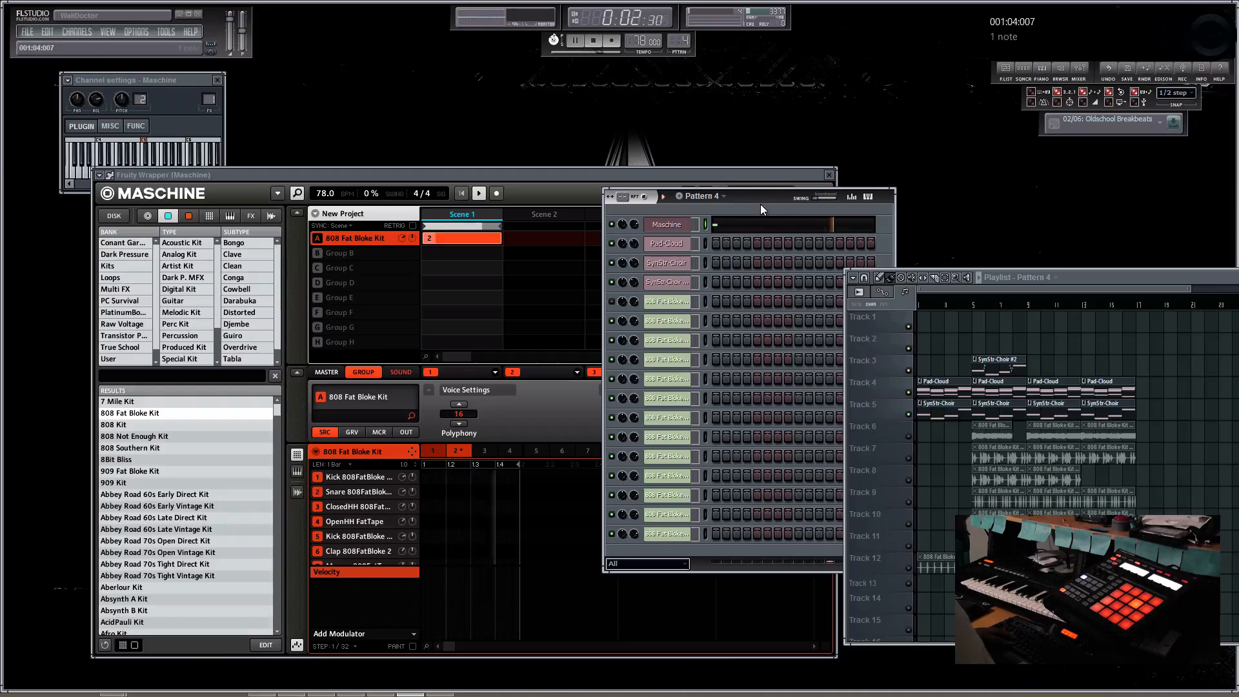
{"action": "left_click_drag", "start_coordinate": [748, 196], "coordinate": [306, 109]}
Place E7 and C#7 drum hits early in the bar, discarding a stray G7 note.
{"action": "left_click", "coordinate": [307, 132]}
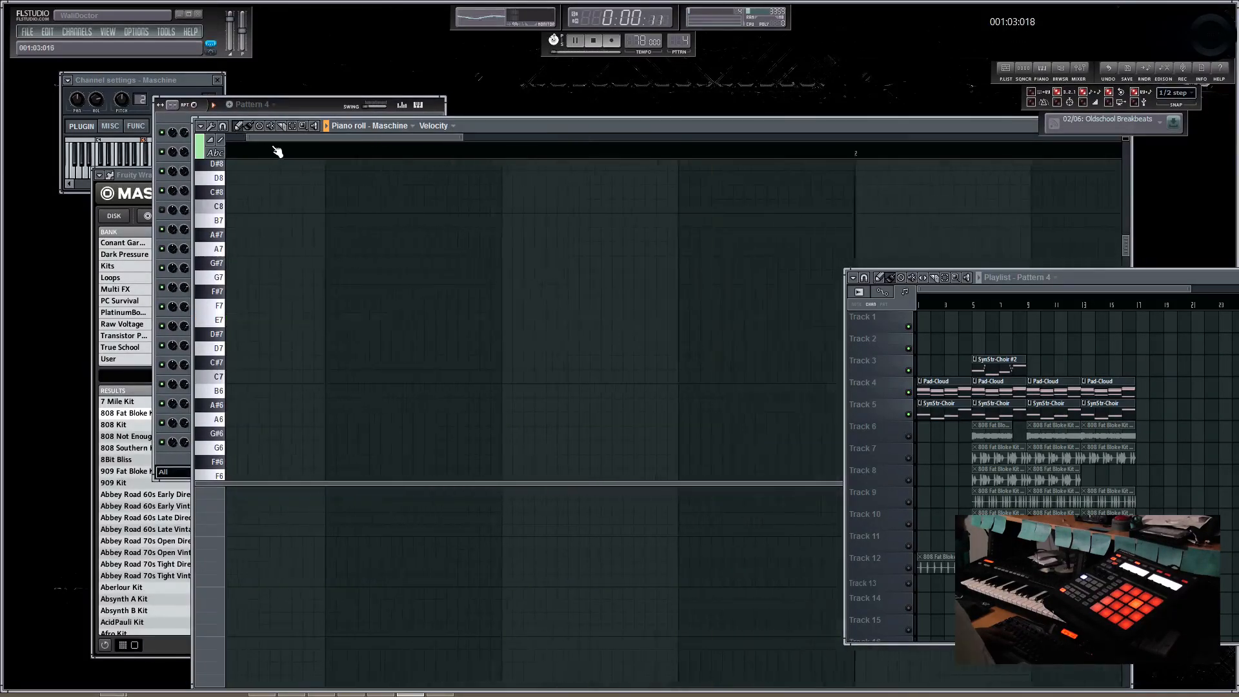
{"action": "left_click", "coordinate": [237, 320]}
{"action": "left_click", "coordinate": [316, 321]}
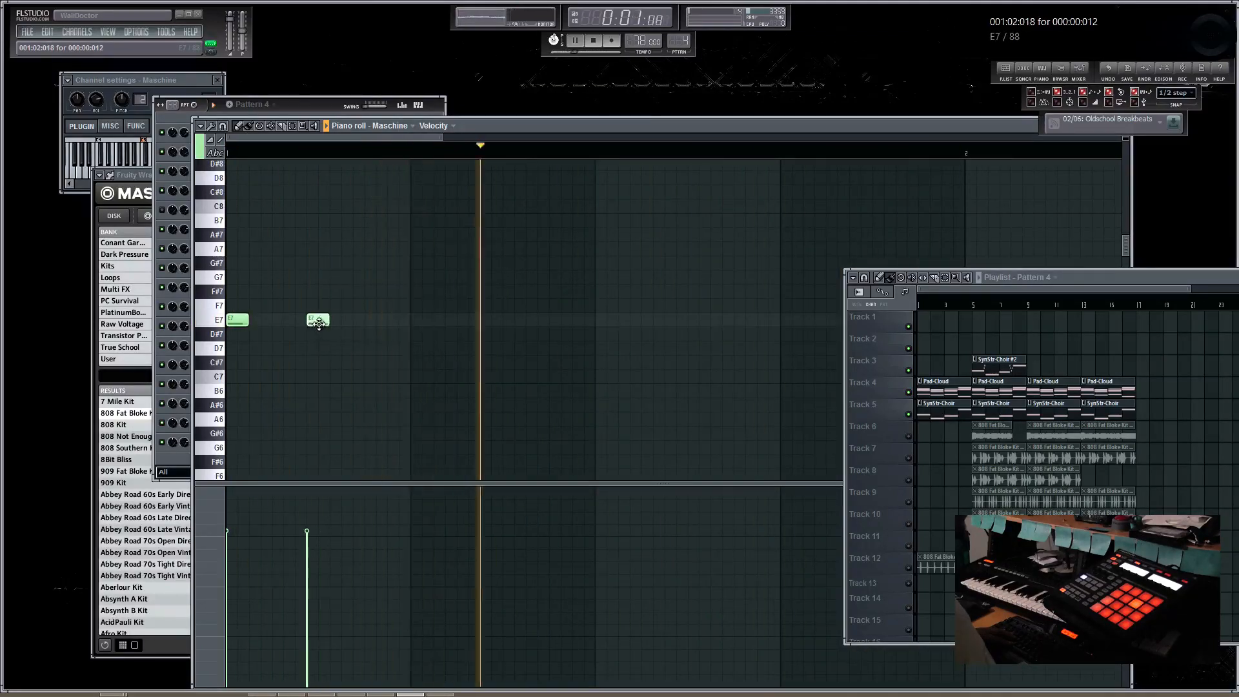
{"action": "left_click", "coordinate": [308, 280]}
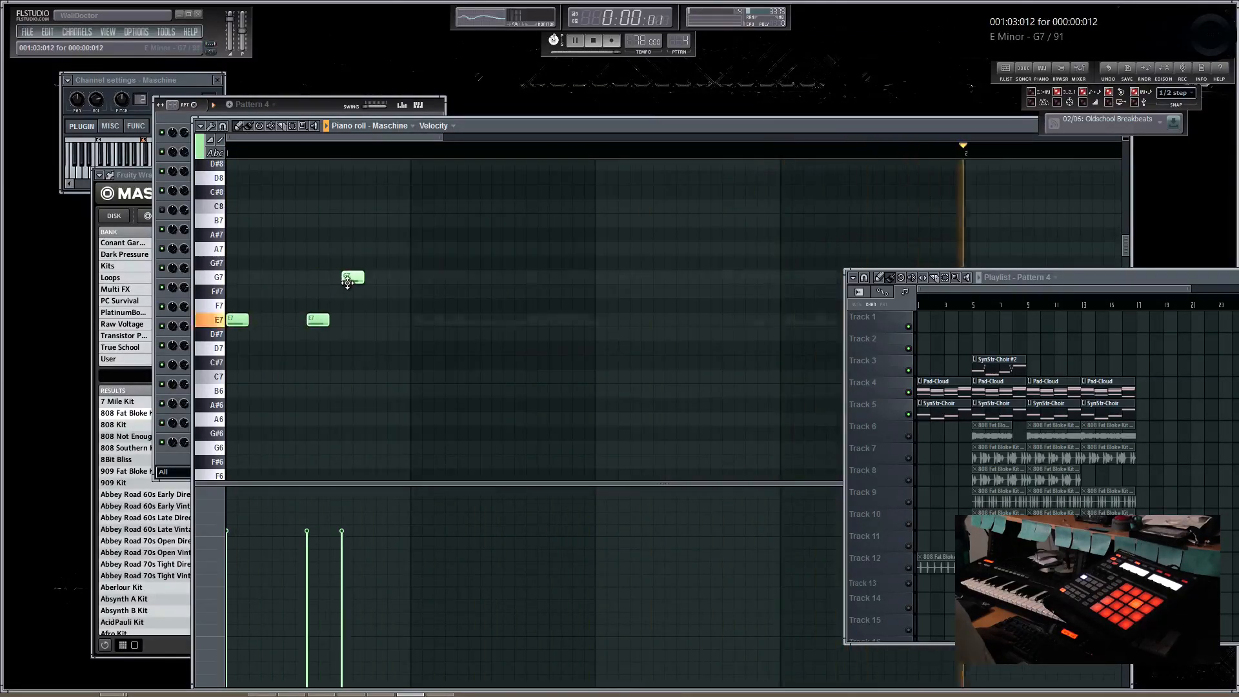
{"action": "right_click", "coordinate": [349, 280]}
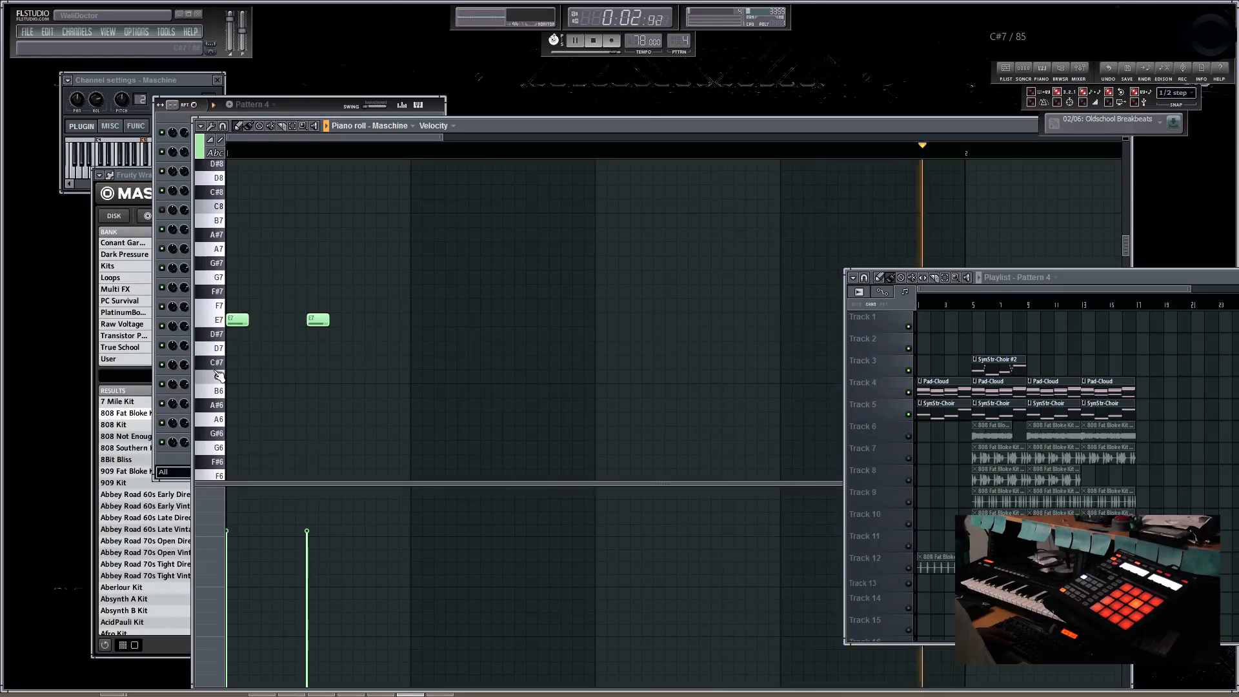
{"action": "left_click", "coordinate": [422, 362]}
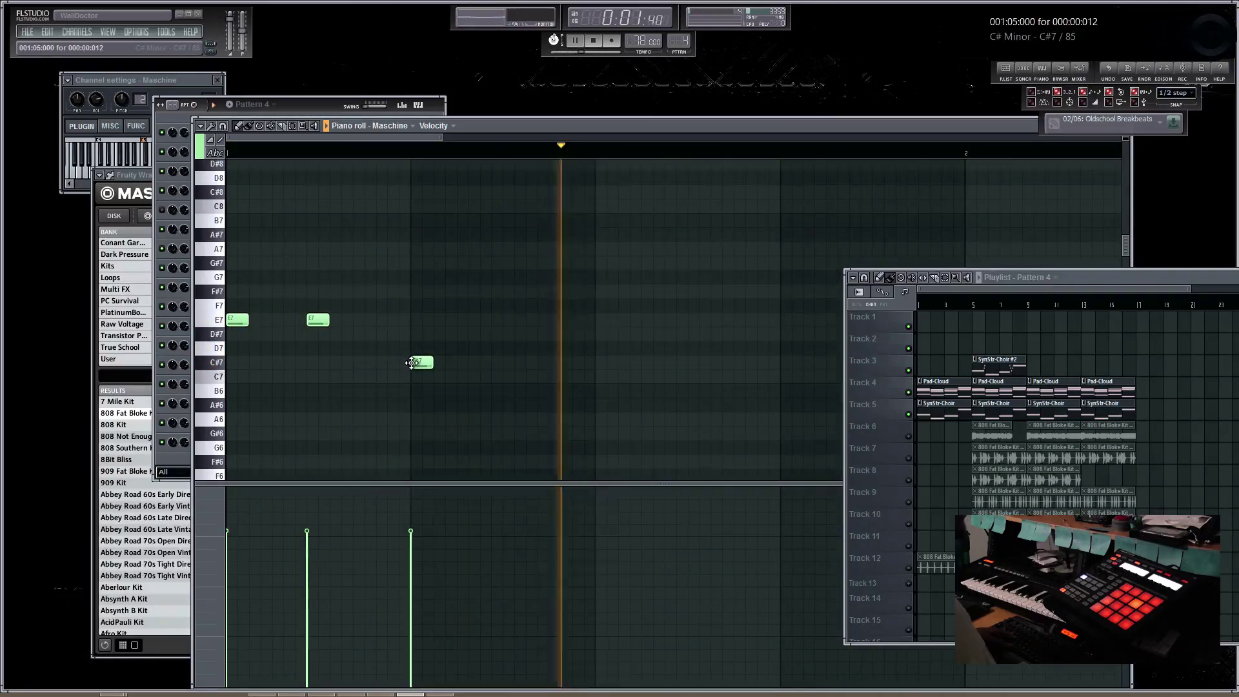
{"action": "right_click", "coordinate": [316, 319]}
{"action": "left_click", "coordinate": [338, 320]}
Play the pattern and add further E7 and C#7 notes later in the bar.
{"action": "key", "text": "space"}
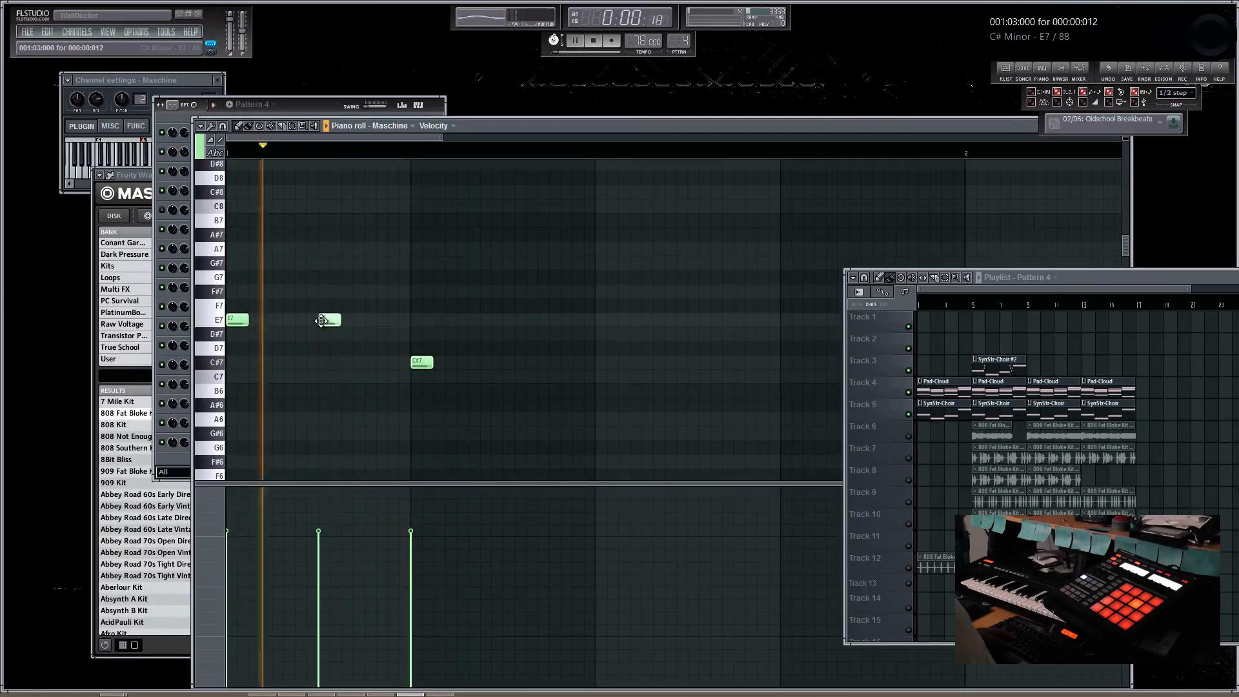
{"action": "key", "text": "space"}
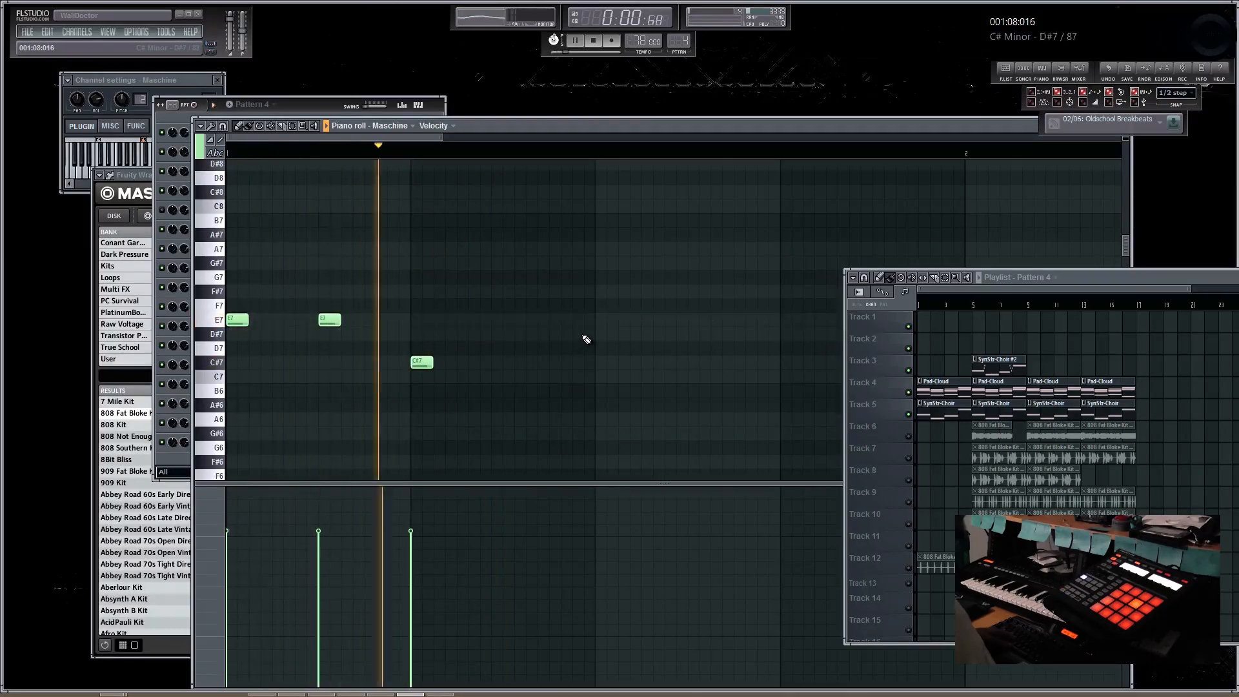
{"action": "left_click", "coordinate": [594, 325]}
{"action": "left_click_drag", "start_coordinate": [418, 139], "coordinate": [435, 141]}
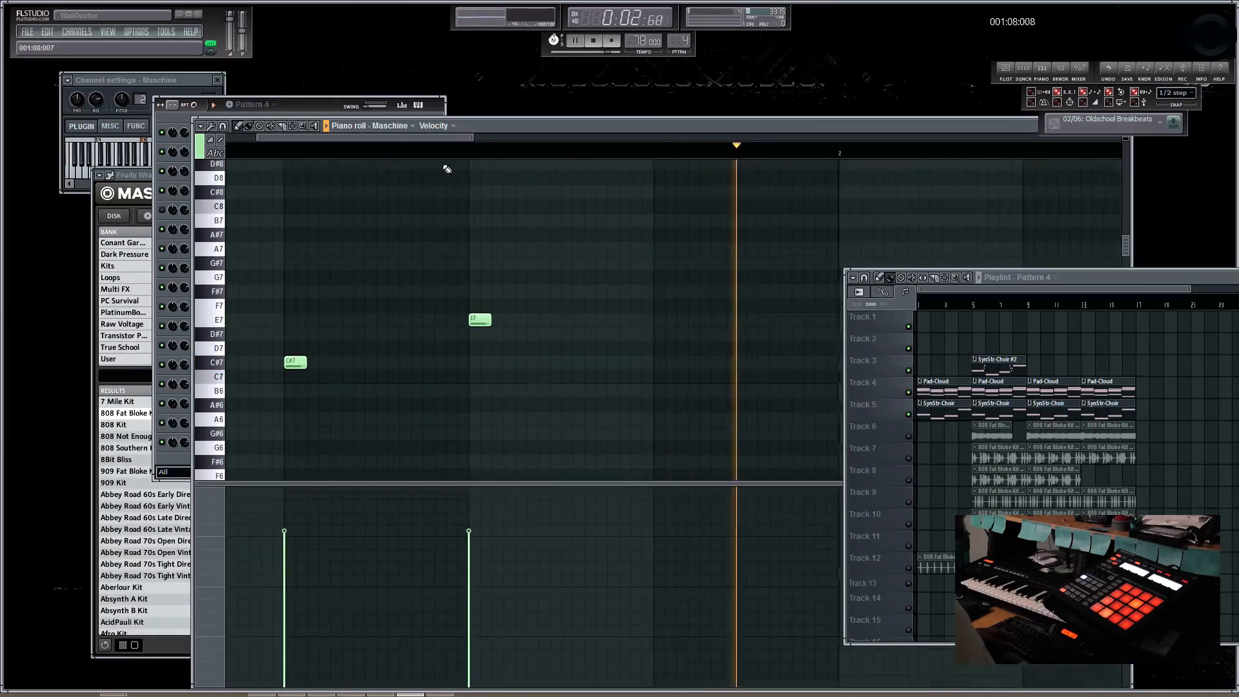
{"action": "left_click", "coordinate": [662, 362]}
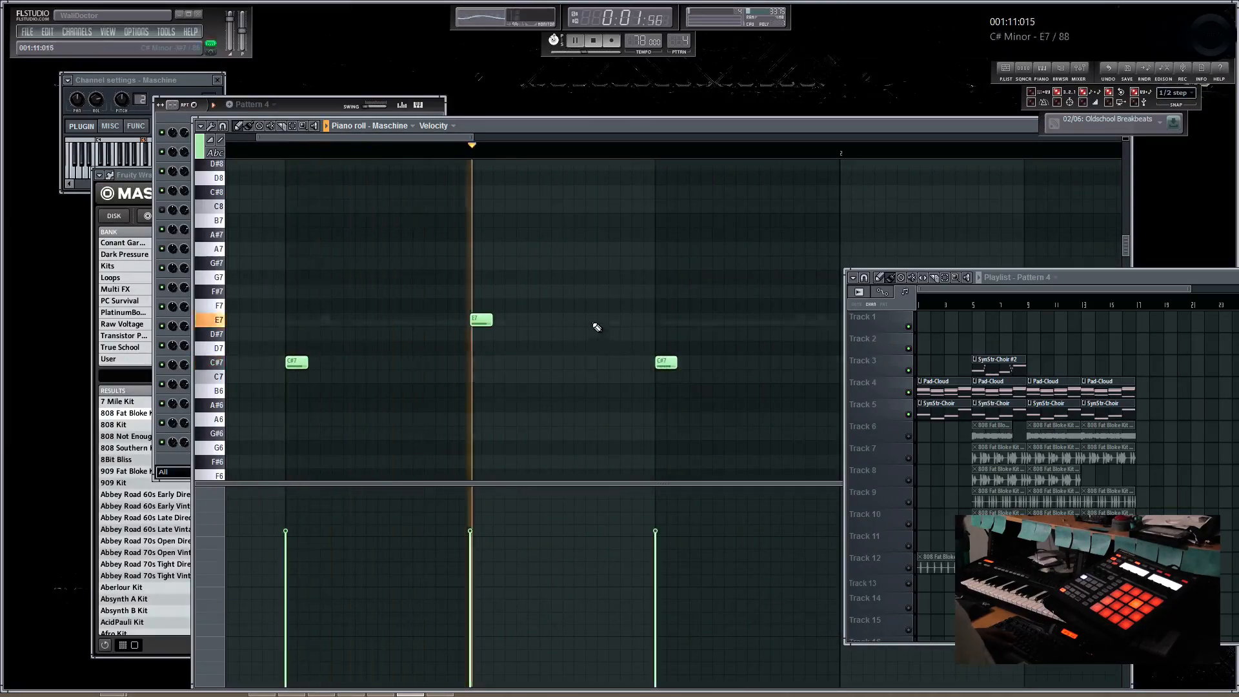
{"action": "left_click", "coordinate": [620, 321]}
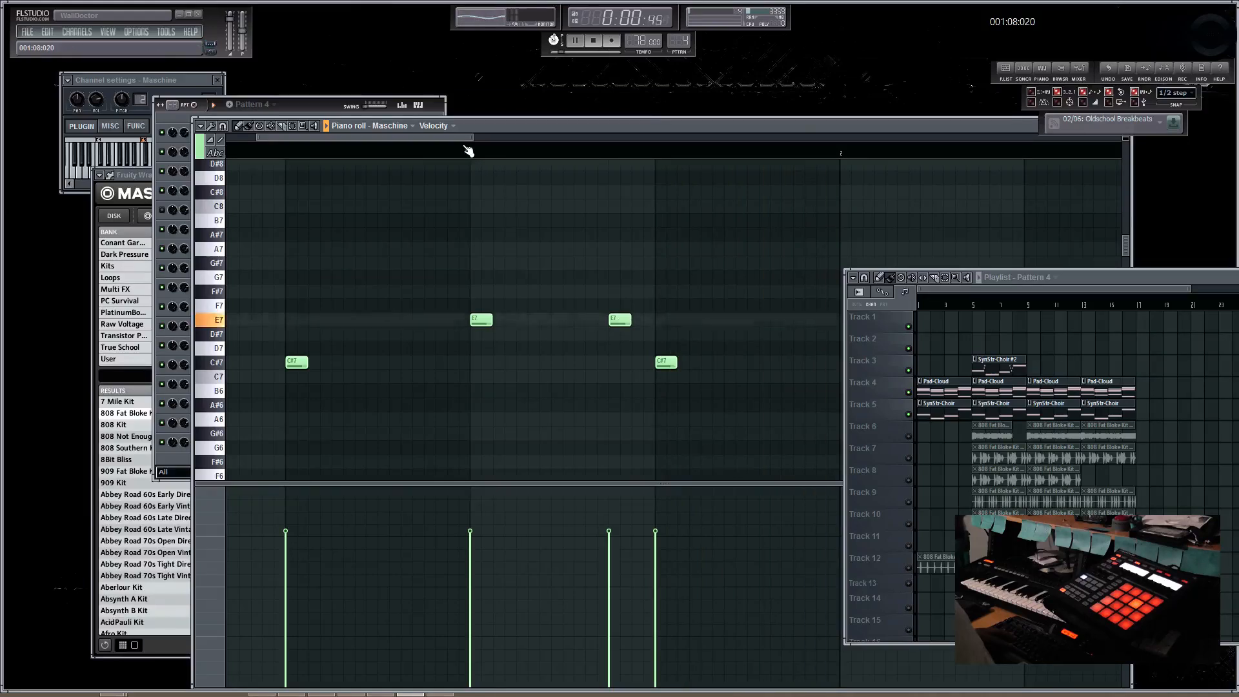
{"action": "scroll", "coordinate": [463, 153], "scroll_direction": "down", "scroll_amount": 3}
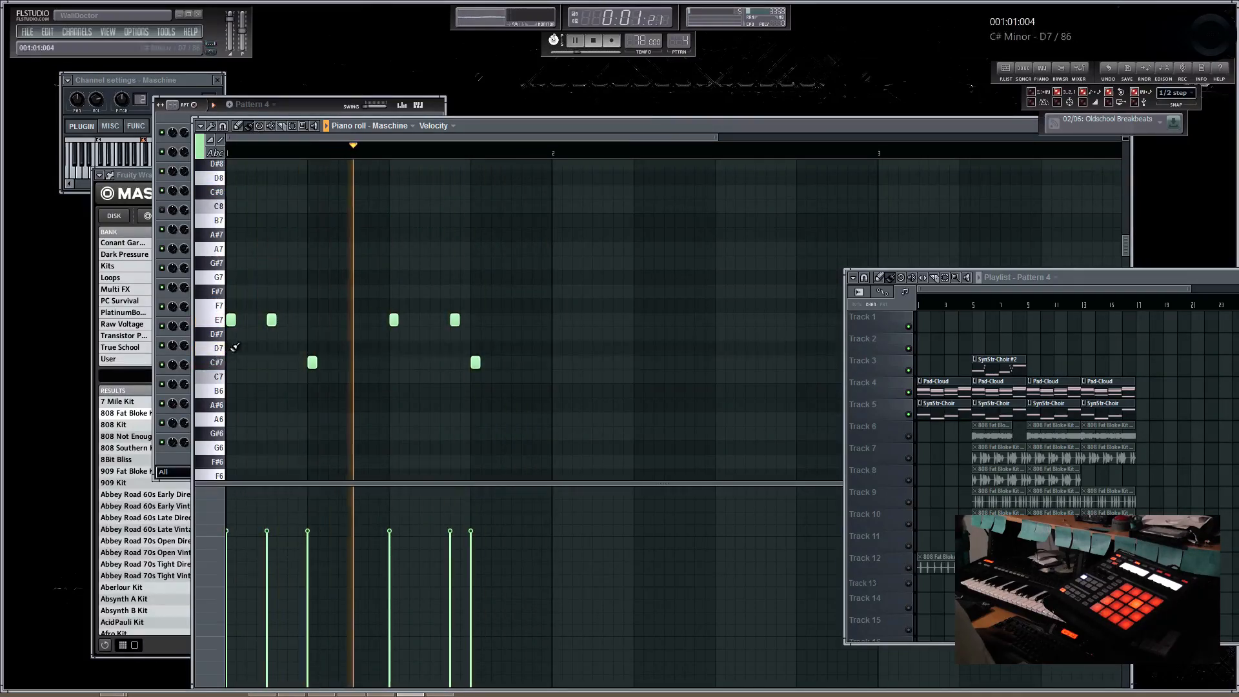
Paint a continuous D7 run through the bar and select three neighbouring mid-bar notes.
{"action": "left_click_drag", "start_coordinate": [233, 347], "coordinate": [524, 341]}
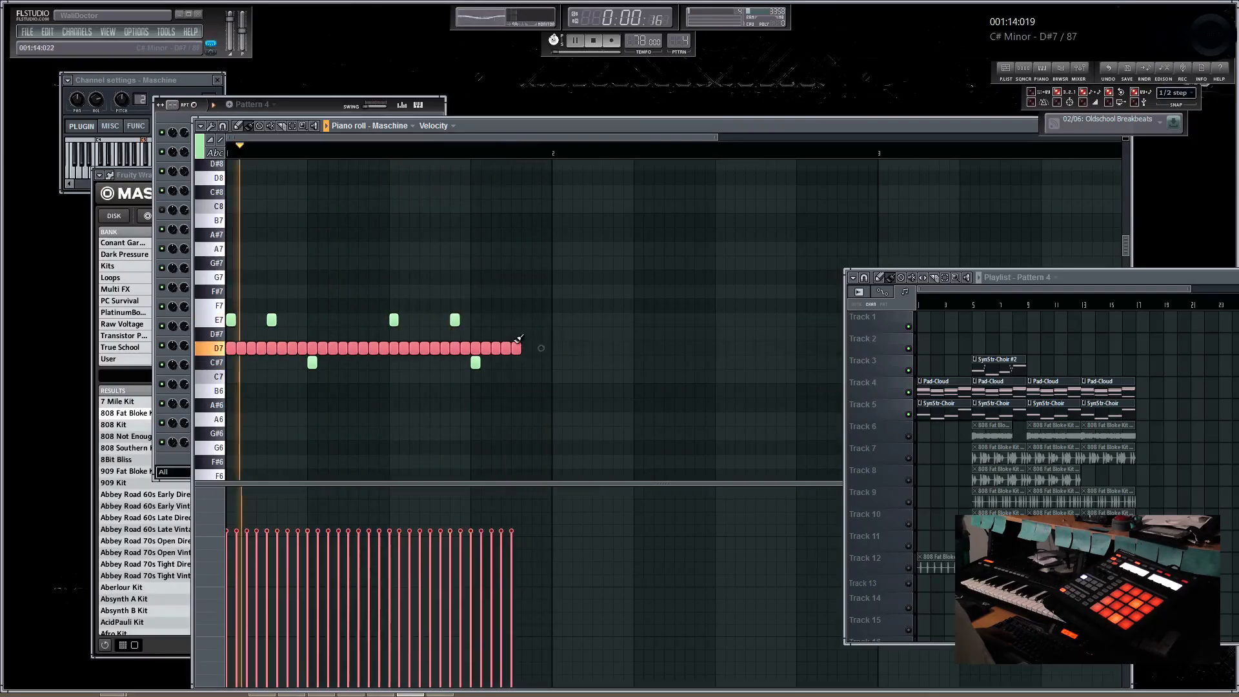
{"action": "left_click_drag", "start_coordinate": [524, 341], "coordinate": [542, 318]}
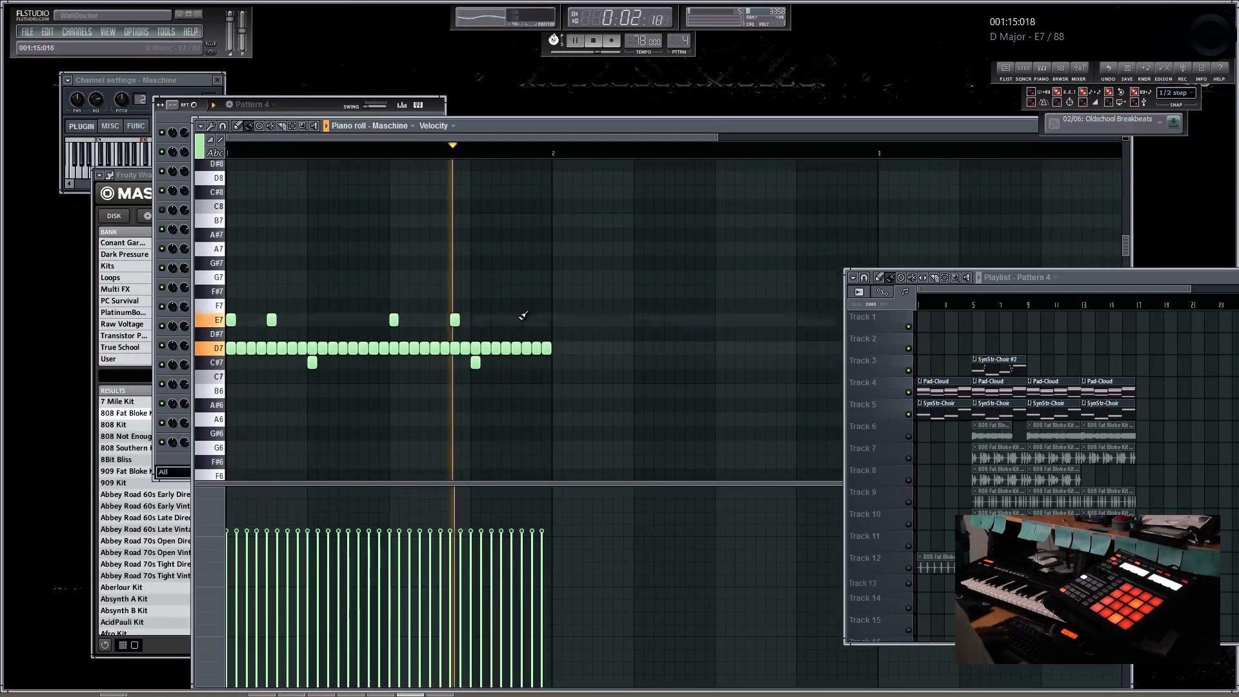
{"action": "left_click", "coordinate": [385, 351]}
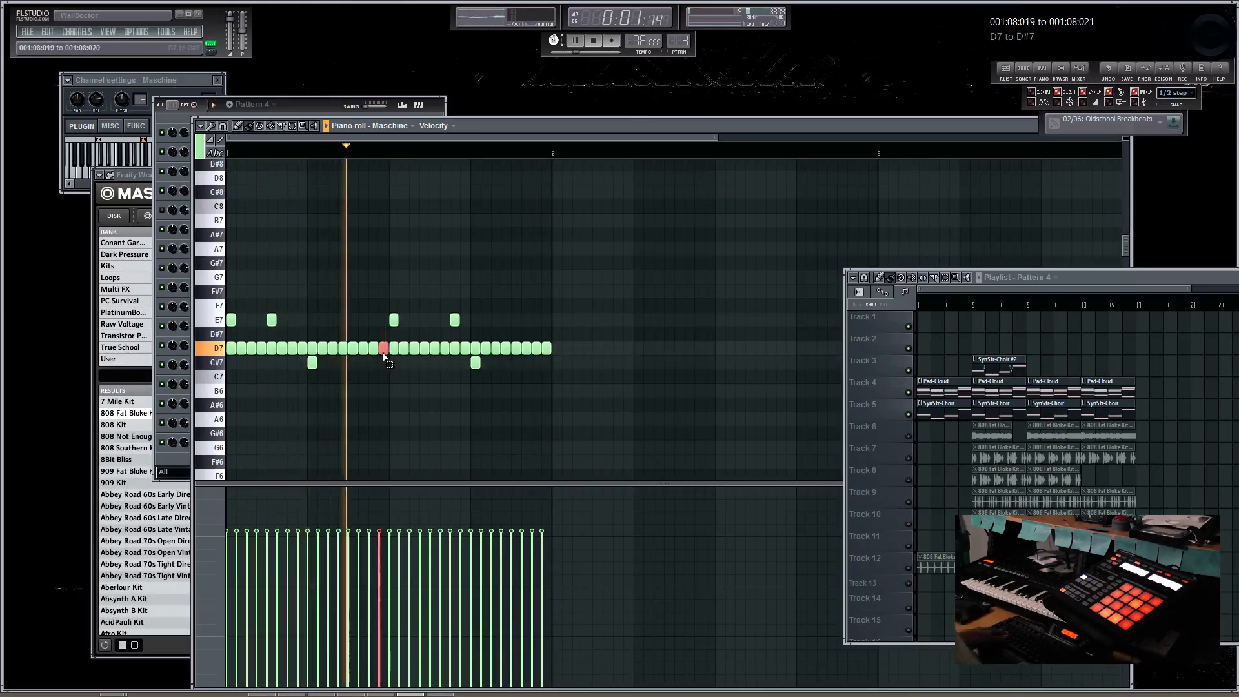
{"action": "left_click_drag", "start_coordinate": [384, 360], "coordinate": [358, 365], "text": "ctrl"}
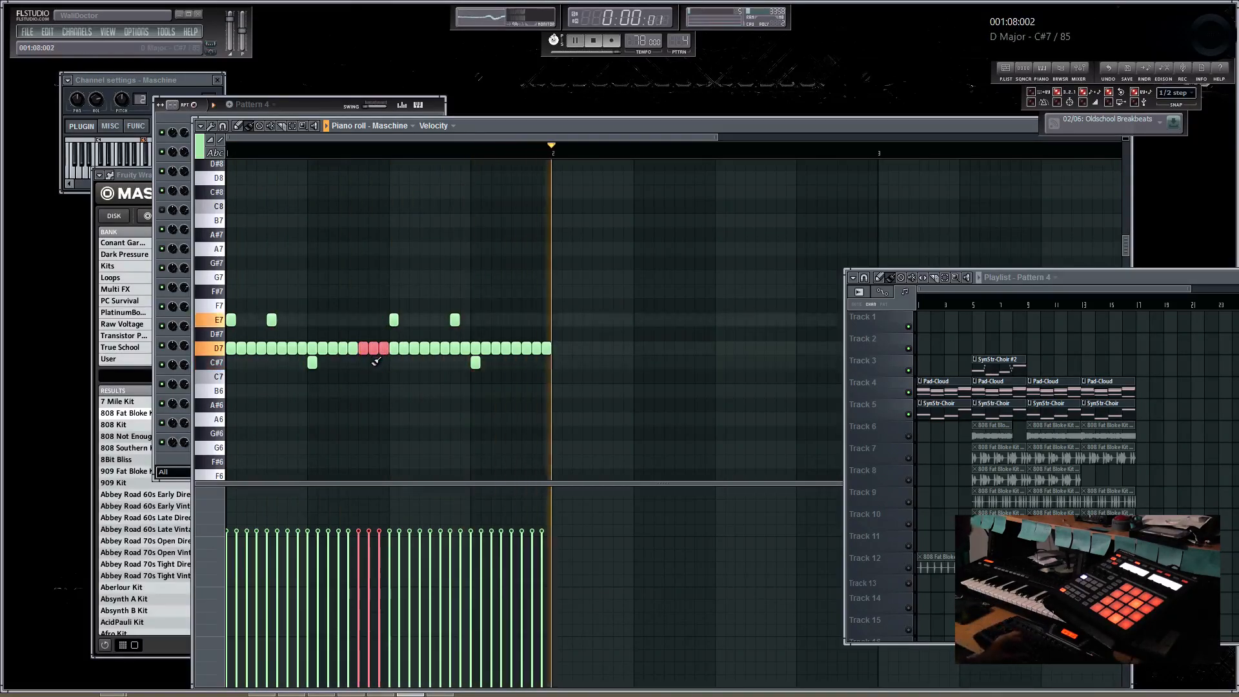
{"action": "scroll", "coordinate": [396, 365], "scroll_direction": "down", "scroll_amount": 1}
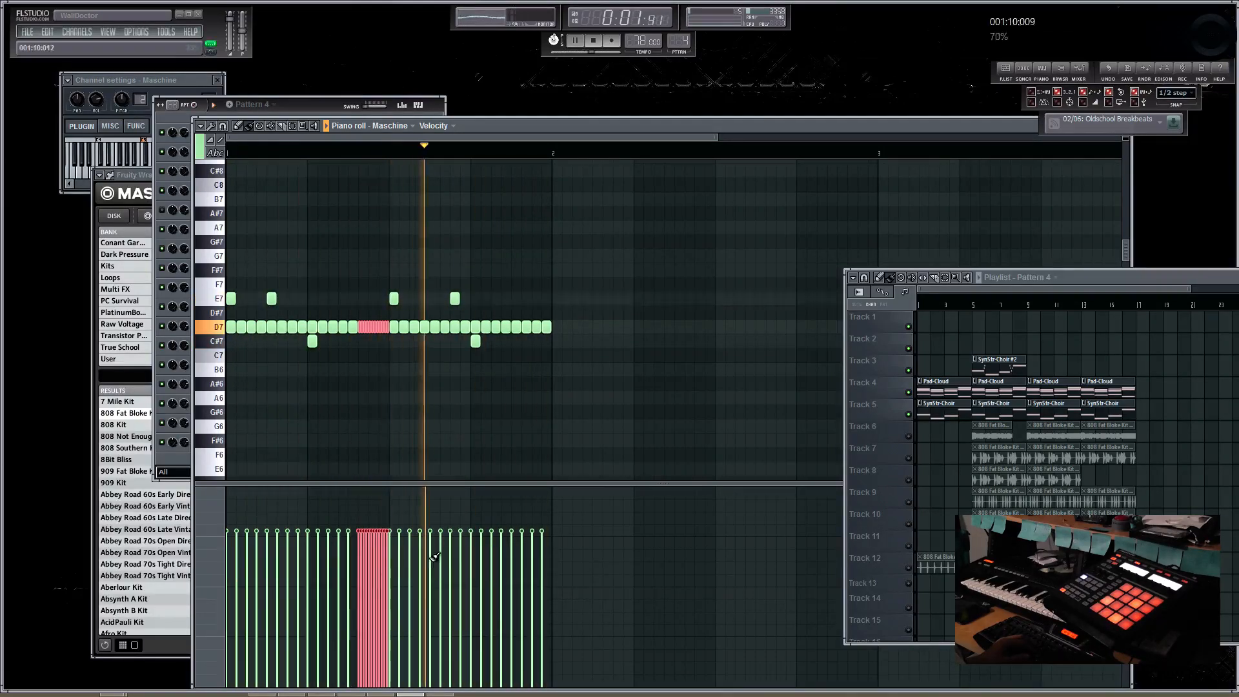
Shape the three D7 notes into a rising velocity ramp and add three C#7 notes after the first.
{"action": "left_click_drag", "start_coordinate": [360, 585], "coordinate": [384, 566]}
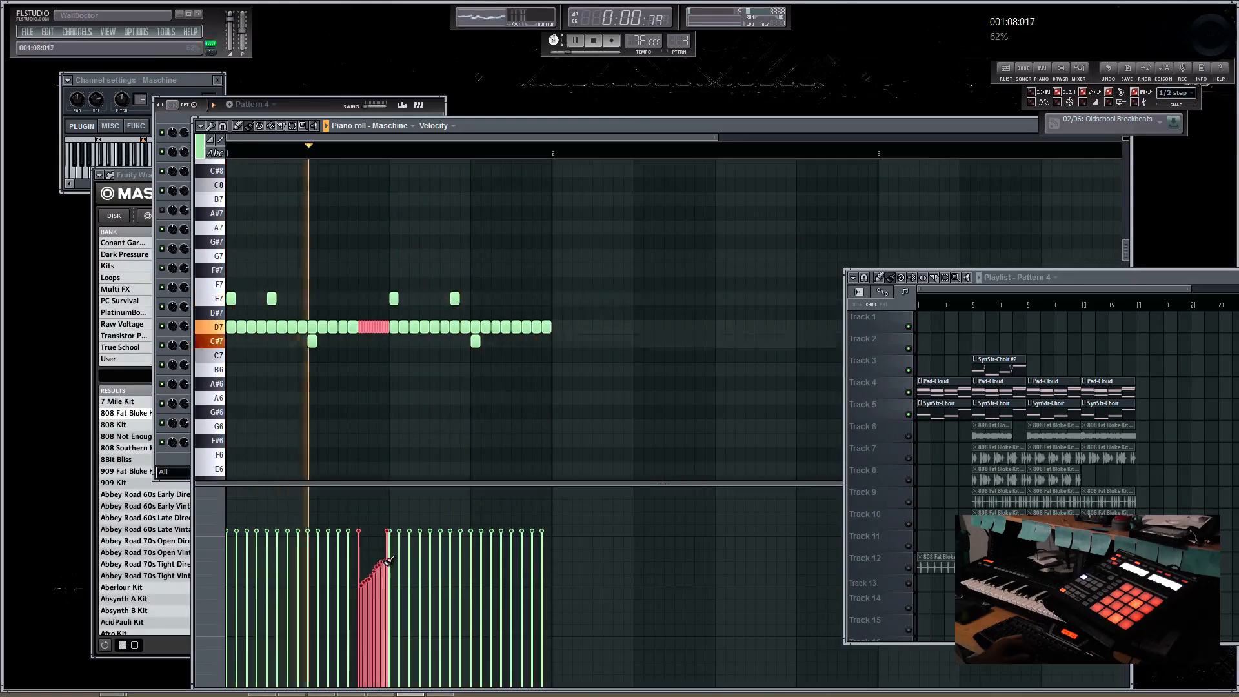
{"action": "left_click", "coordinate": [433, 396]}
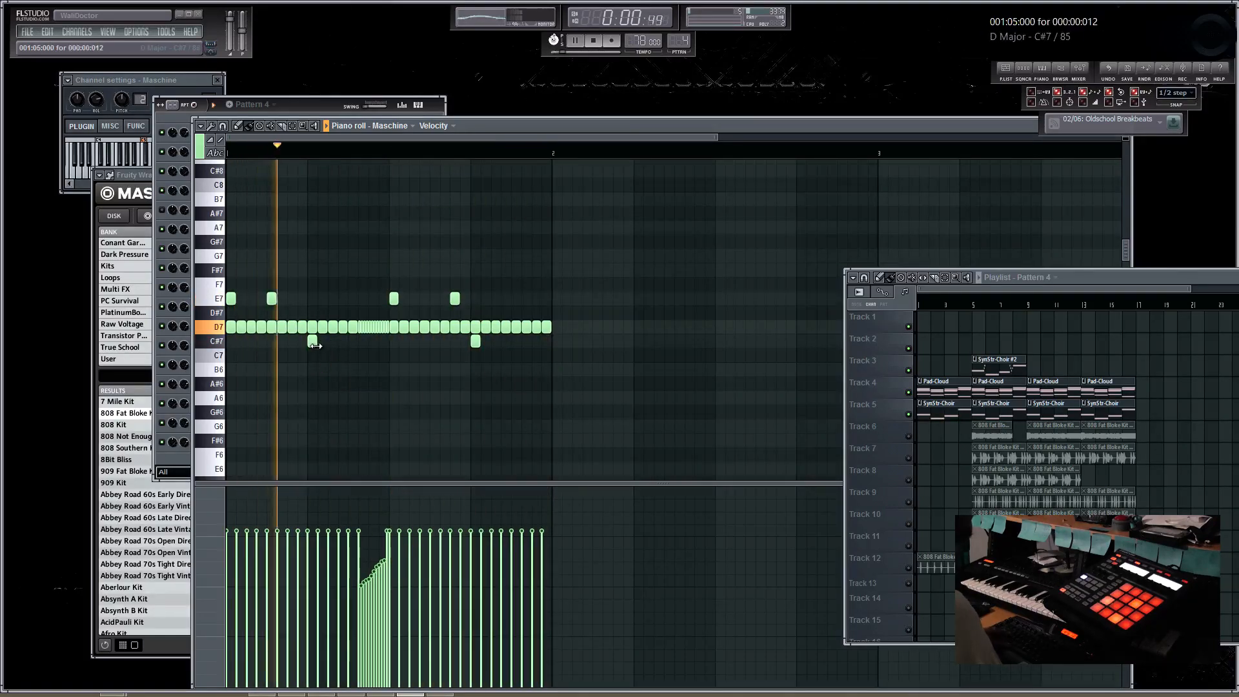
{"action": "left_click", "coordinate": [323, 341]}
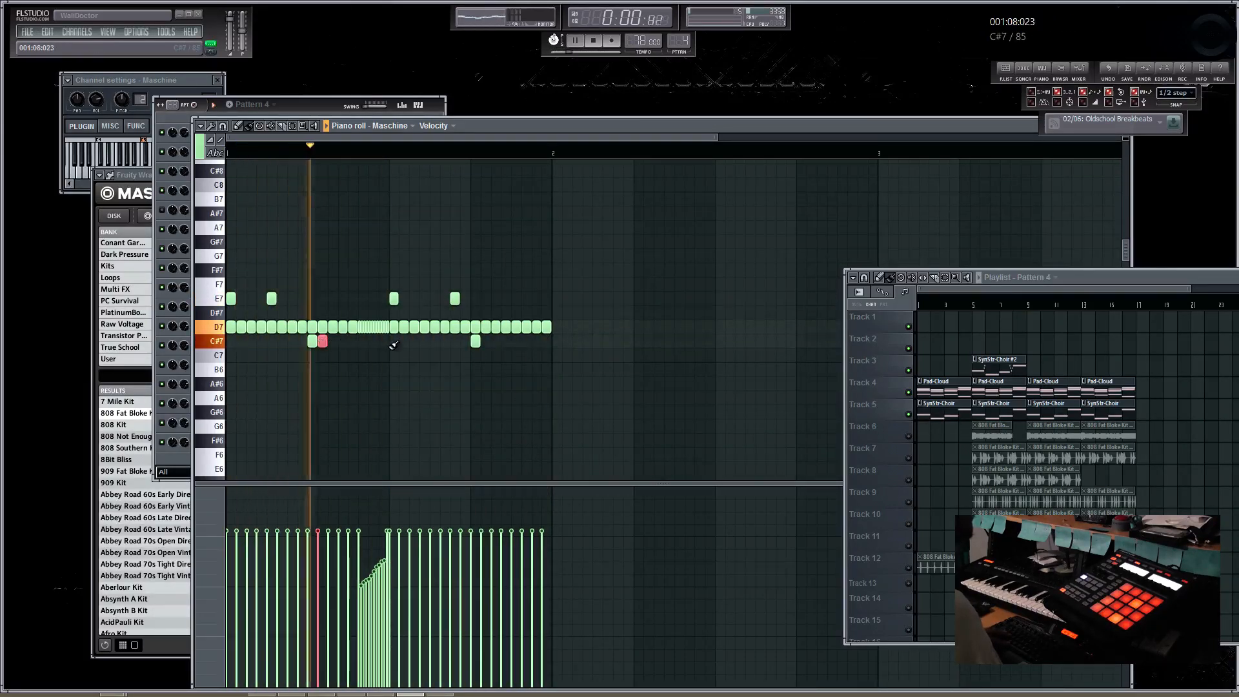
{"action": "left_click_drag", "start_coordinate": [333, 340], "coordinate": [340, 341]}
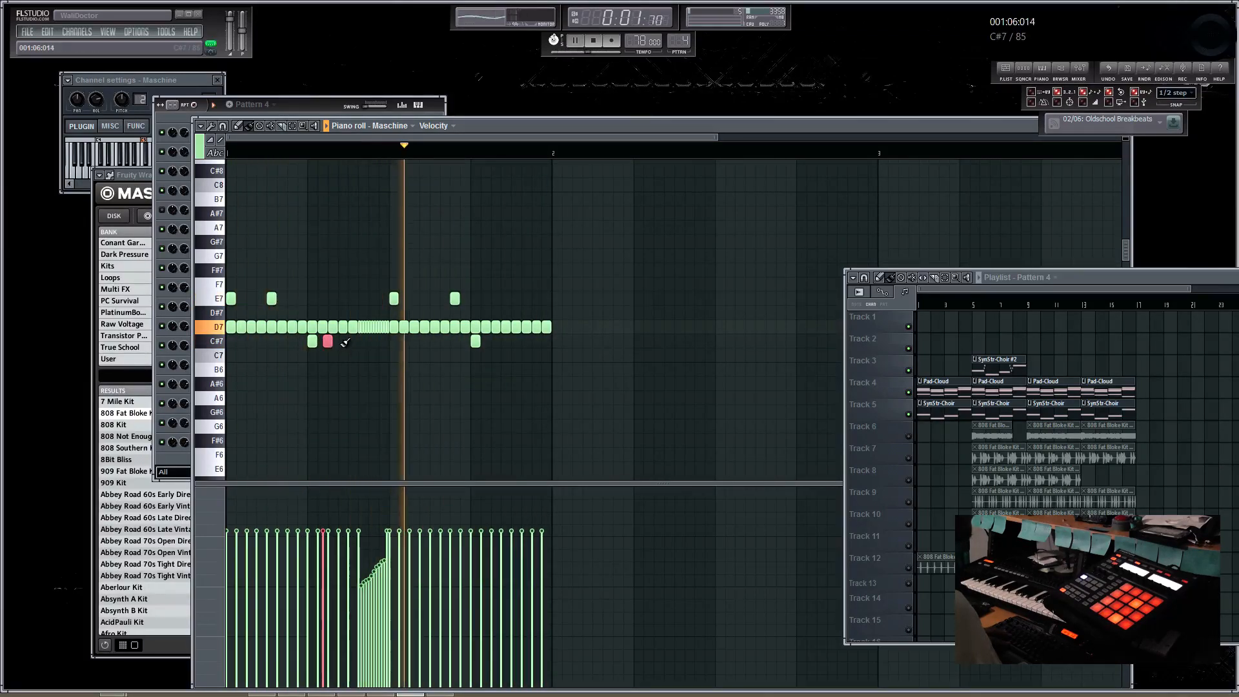
{"action": "left_click", "coordinate": [343, 341]}
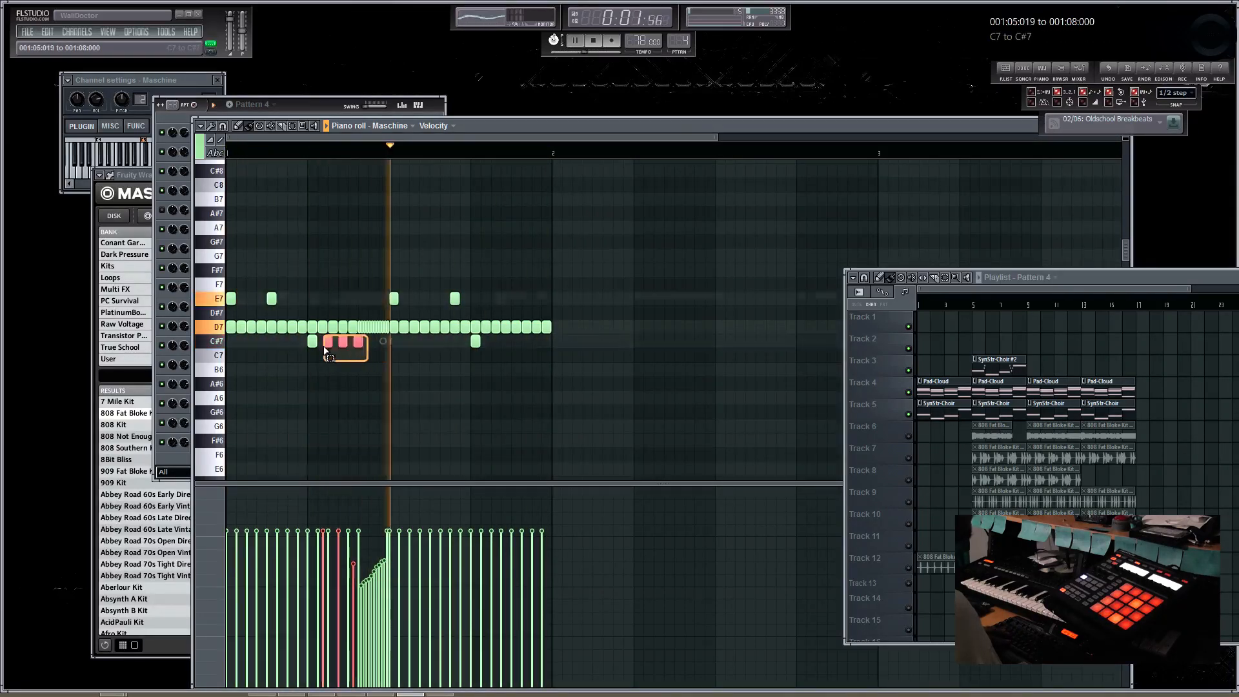
Lower the three new C#7 notes' velocities and nudge them slightly later.
{"action": "left_click_drag", "start_coordinate": [326, 537], "coordinate": [351, 593]}
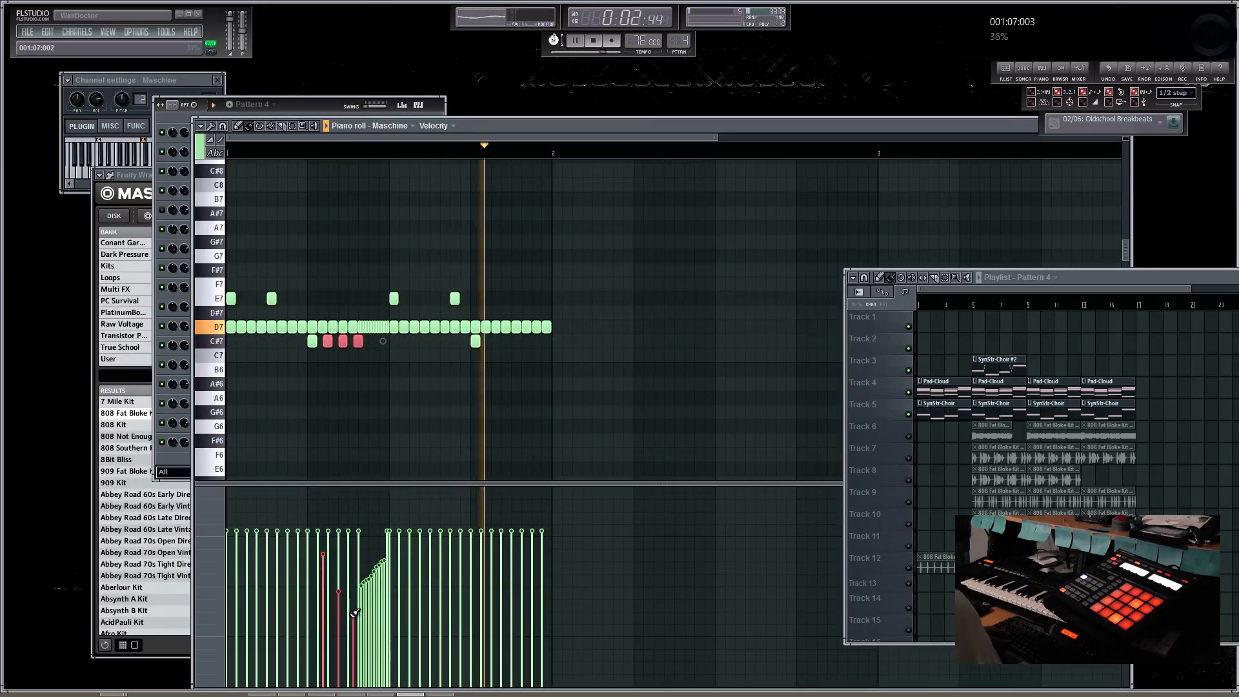
{"action": "left_click_drag", "start_coordinate": [354, 614], "coordinate": [359, 630]}
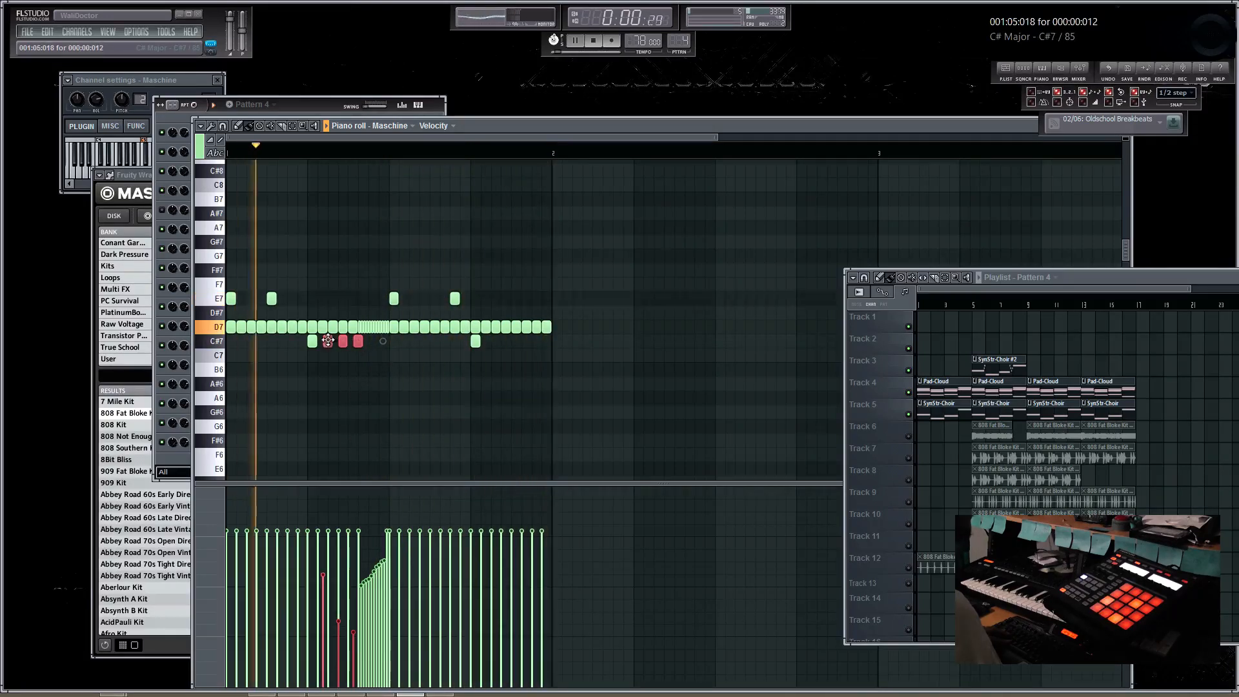
{"action": "left_click_drag", "start_coordinate": [327, 340], "coordinate": [335, 340]}
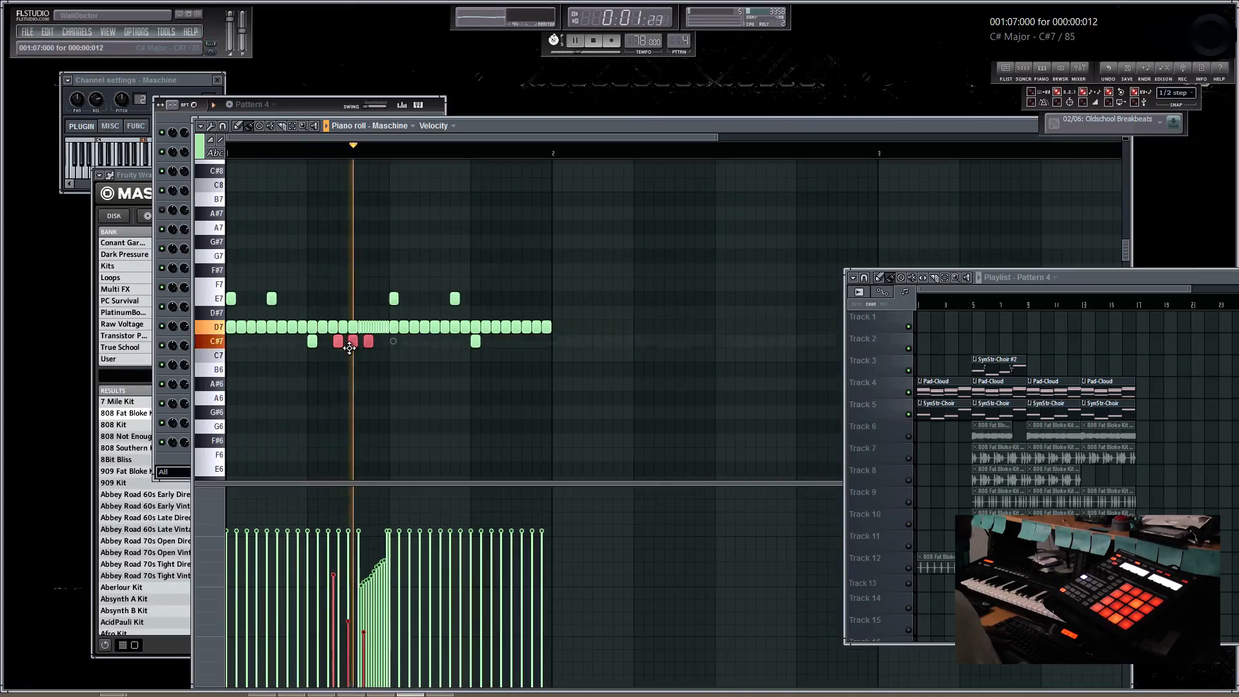
{"action": "left_click", "coordinate": [459, 365]}
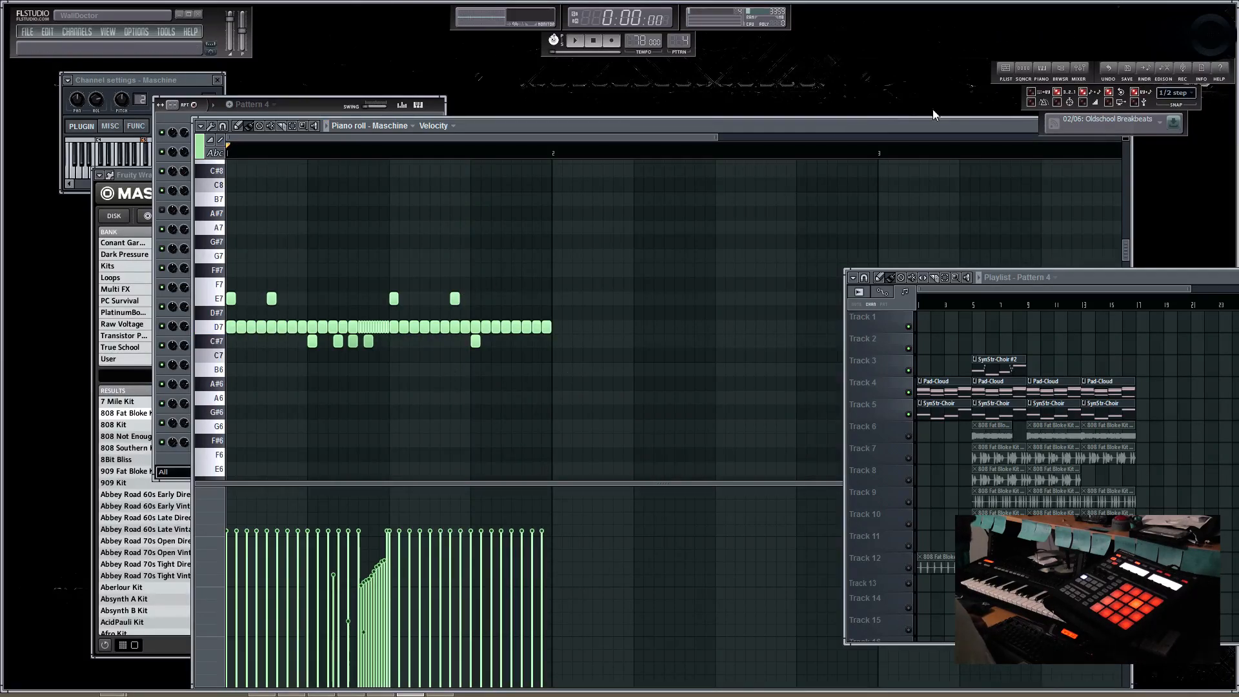
Move the piano roll window aside and close it.
{"action": "left_click_drag", "start_coordinate": [1102, 128], "coordinate": [984, 144]}
{"action": "left_click", "coordinate": [1013, 141]}
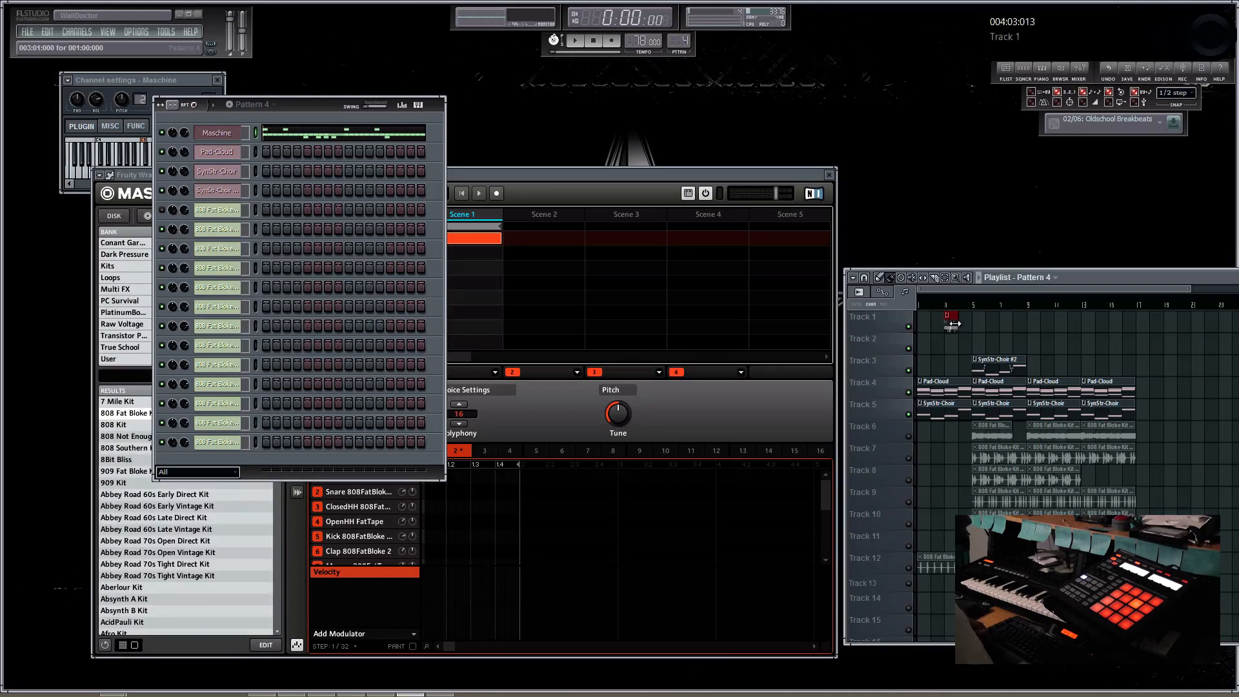
{"action": "scroll", "coordinate": [984, 318], "scroll_direction": "up", "scroll_amount": 2}
{"action": "scroll", "coordinate": [987, 318], "scroll_direction": "up", "scroll_amount": 1}
{"action": "scroll", "coordinate": [997, 316], "scroll_direction": "up", "scroll_amount": 2}
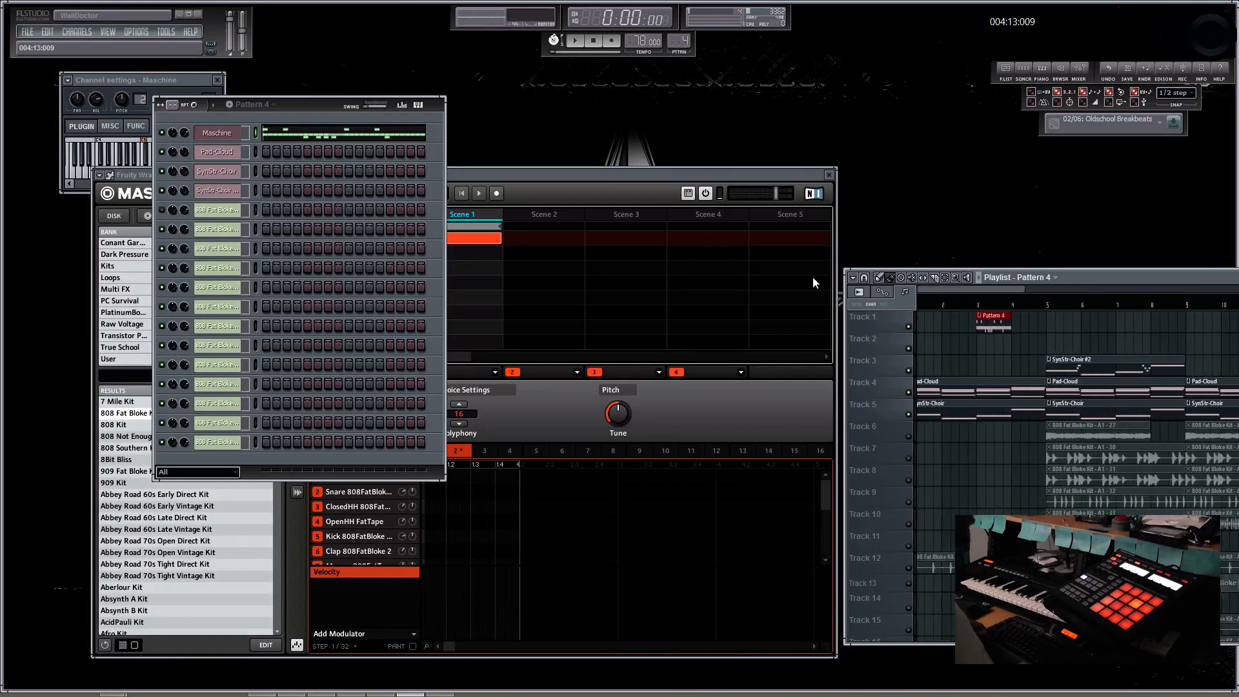
{"action": "scroll", "coordinate": [1004, 315], "scroll_direction": "up", "scroll_amount": 1}
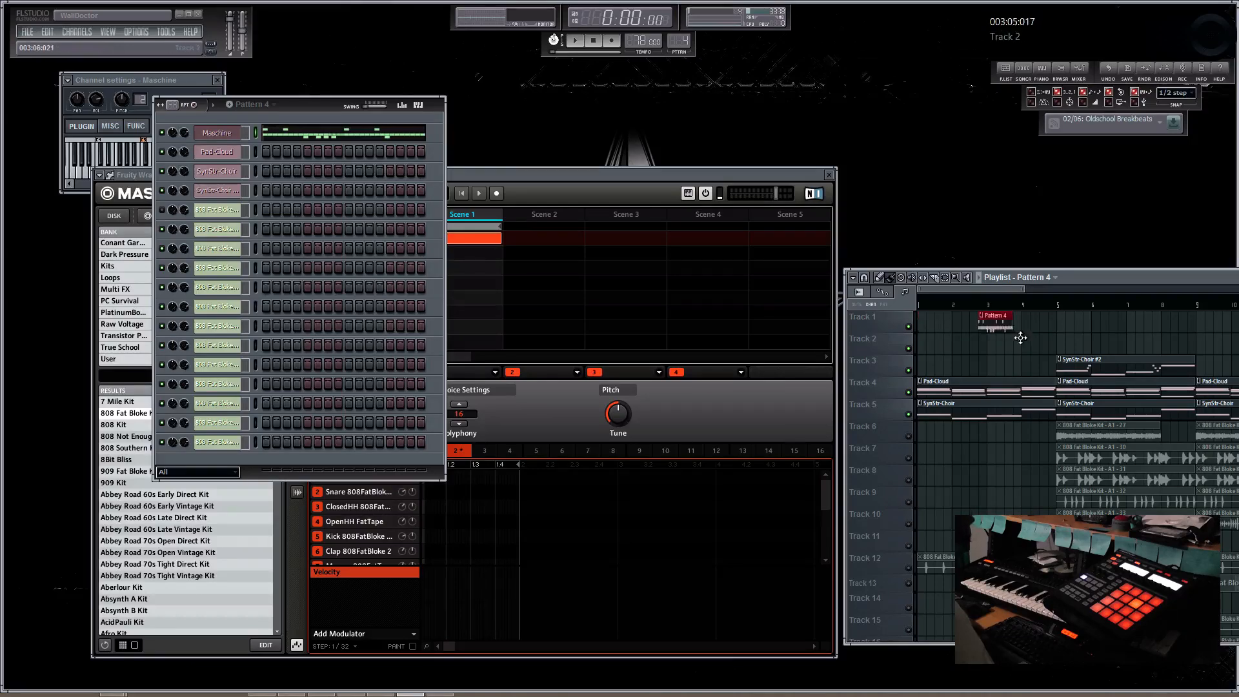